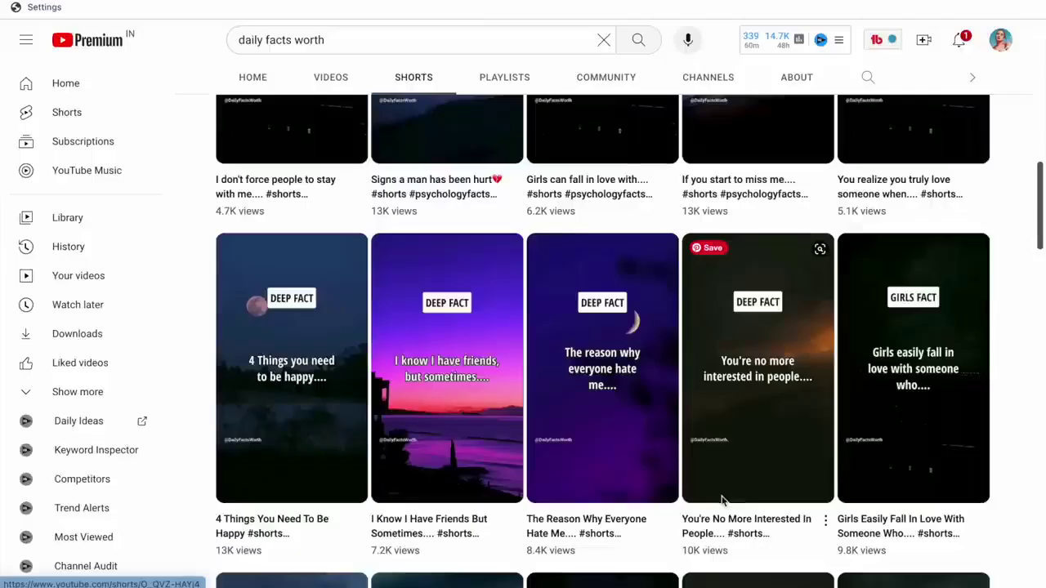
Browse further down the channel's quote Shorts grid and open a Short to play it.
{"action": "scroll", "coordinate": [721, 500], "scroll_direction": "up", "scroll_amount": 1}
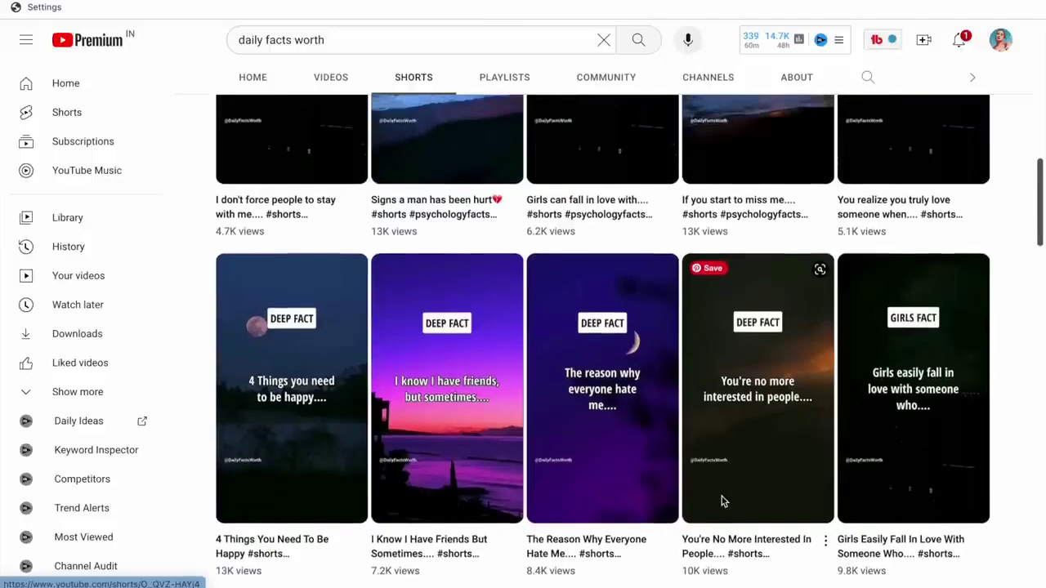
{"action": "scroll", "coordinate": [721, 500], "scroll_direction": "down", "scroll_amount": 9}
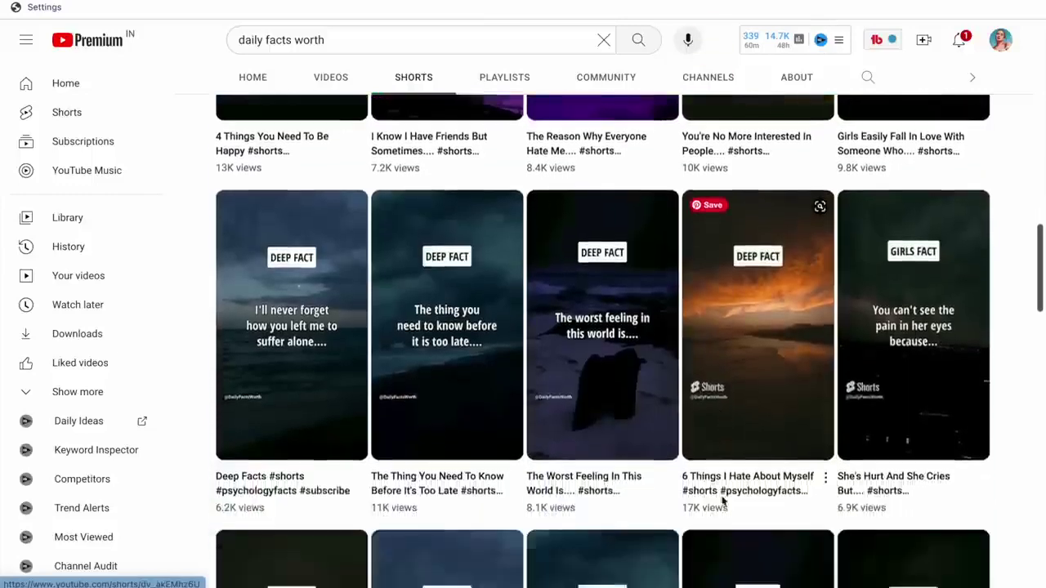
{"action": "scroll", "coordinate": [721, 500], "scroll_direction": "down", "scroll_amount": 5}
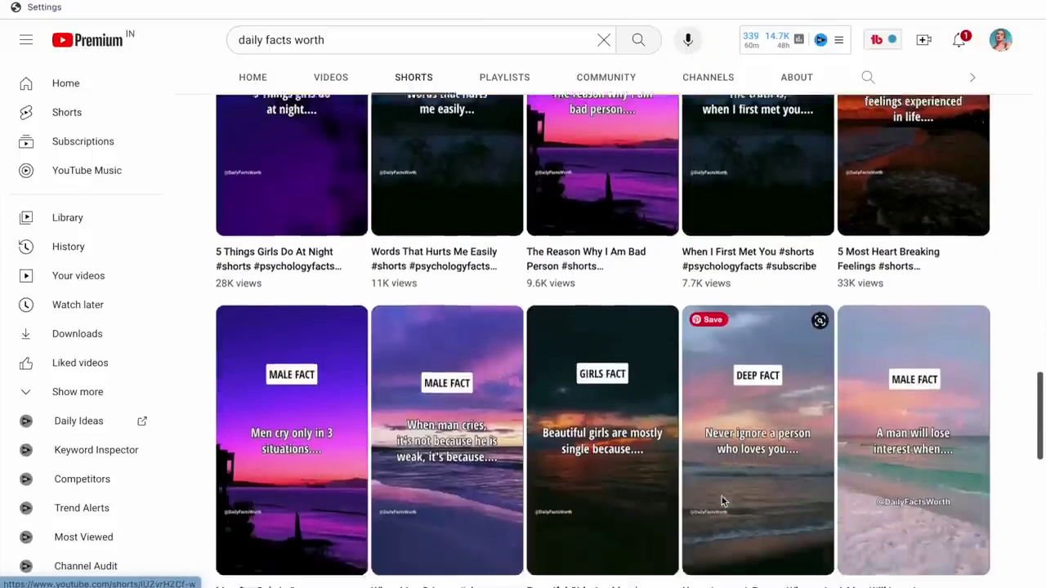
{"action": "scroll", "coordinate": [771, 304], "scroll_direction": "up", "scroll_amount": 5}
{"action": "scroll", "coordinate": [772, 305], "scroll_direction": "right", "scroll_amount": 3}
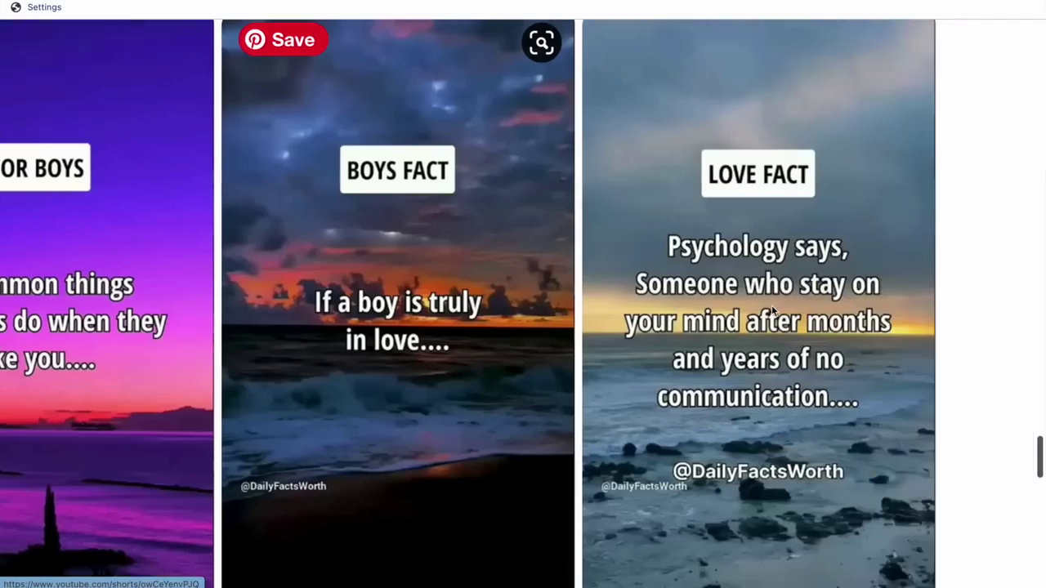
{"action": "scroll", "coordinate": [771, 305], "scroll_direction": "left", "scroll_amount": 1}
{"action": "scroll", "coordinate": [771, 305], "scroll_direction": "down", "scroll_amount": 3}
{"action": "scroll", "coordinate": [765, 303], "scroll_direction": "right", "scroll_amount": 1}
{"action": "scroll", "coordinate": [766, 304], "scroll_direction": "down", "scroll_amount": 3}
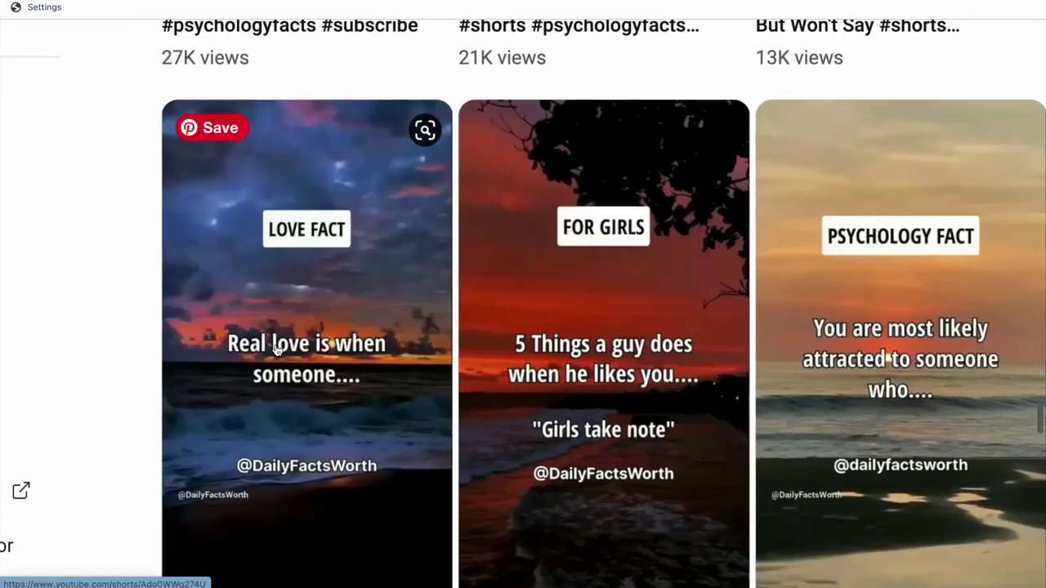
{"action": "scroll", "coordinate": [276, 350], "scroll_direction": "up", "scroll_amount": 4}
{"action": "scroll", "coordinate": [276, 350], "scroll_direction": "down", "scroll_amount": 5}
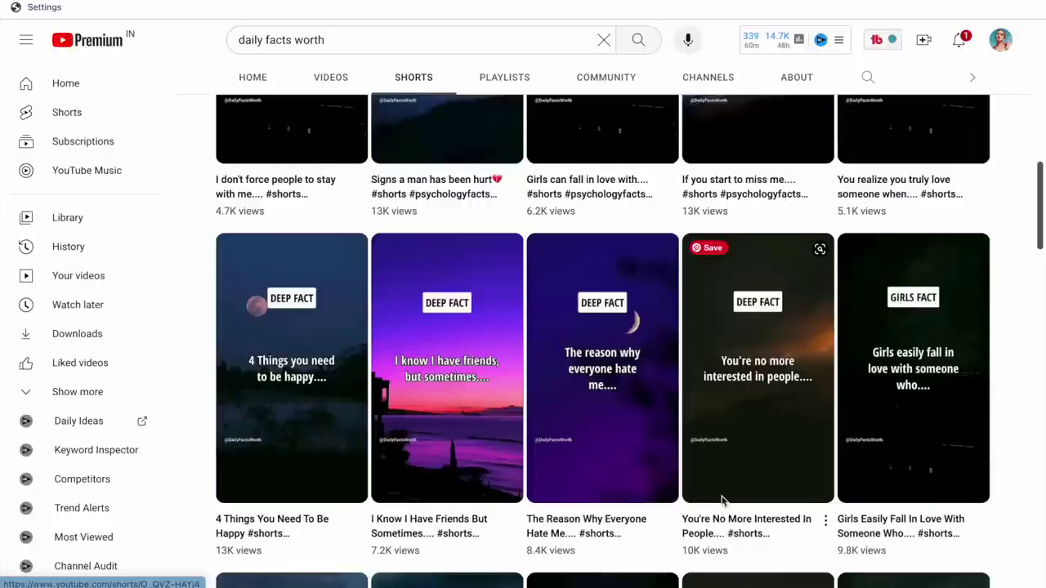
{"action": "scroll", "coordinate": [721, 500], "scroll_direction": "up", "scroll_amount": 1}
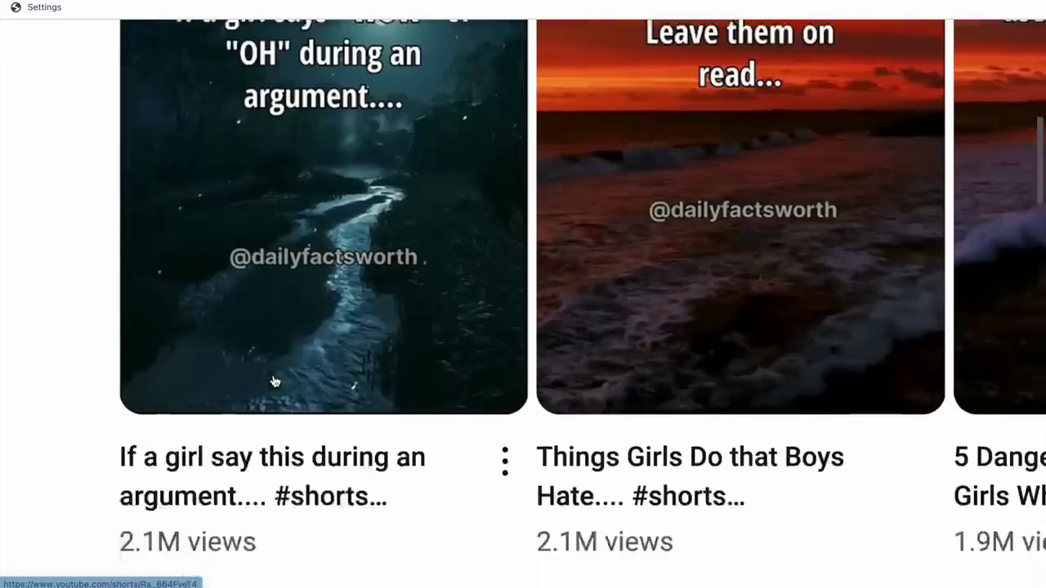
{"action": "scroll", "coordinate": [269, 380], "scroll_direction": "down", "scroll_amount": 2}
{"action": "left_click_drag", "start_coordinate": [122, 433], "coordinate": [264, 460]}
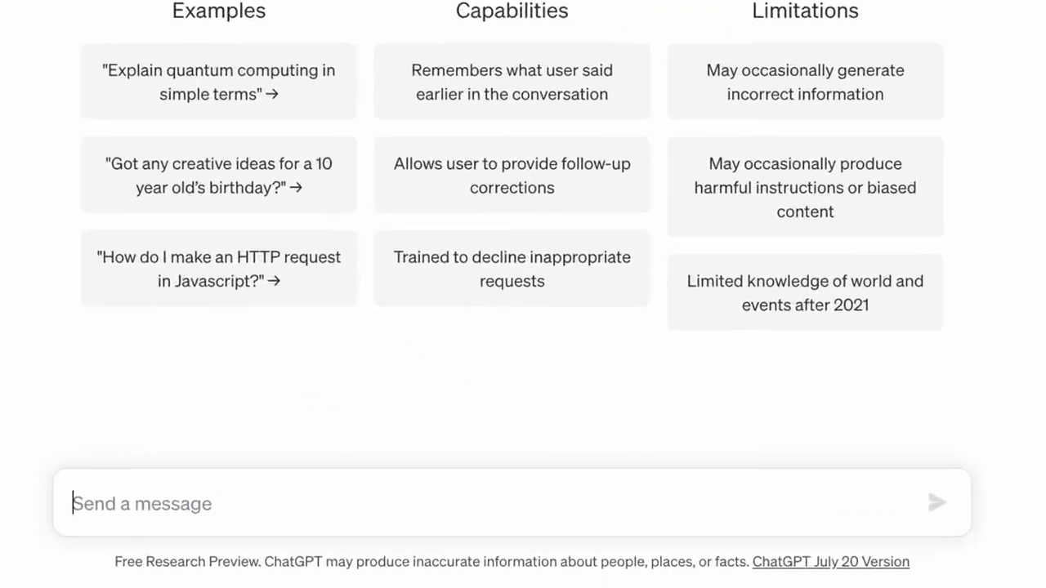
Paste the prepared prompt for 10 simple two-part success quotes, with two example quotes, into ChatGPT.
{"action": "type", "text": "I"}
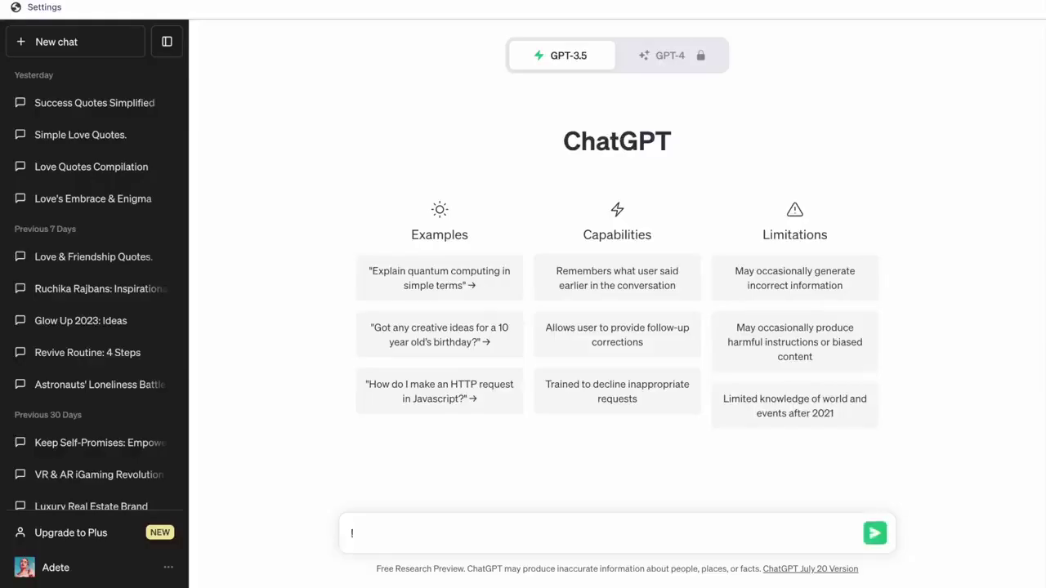
{"action": "type", "text": "I"}
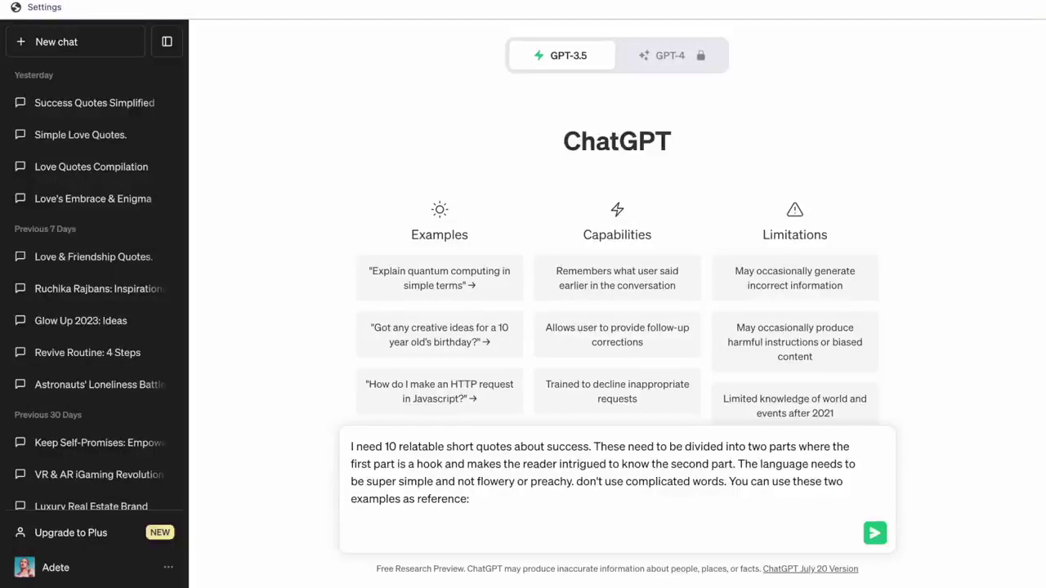
{"action": "type", "text": "Quote 1 First part: If you want to be successful... Second part: You have to be willing to deal with pain  Quote 2 First part: Remember if god is shaking your nest Second part: He's preparing you for flight"}
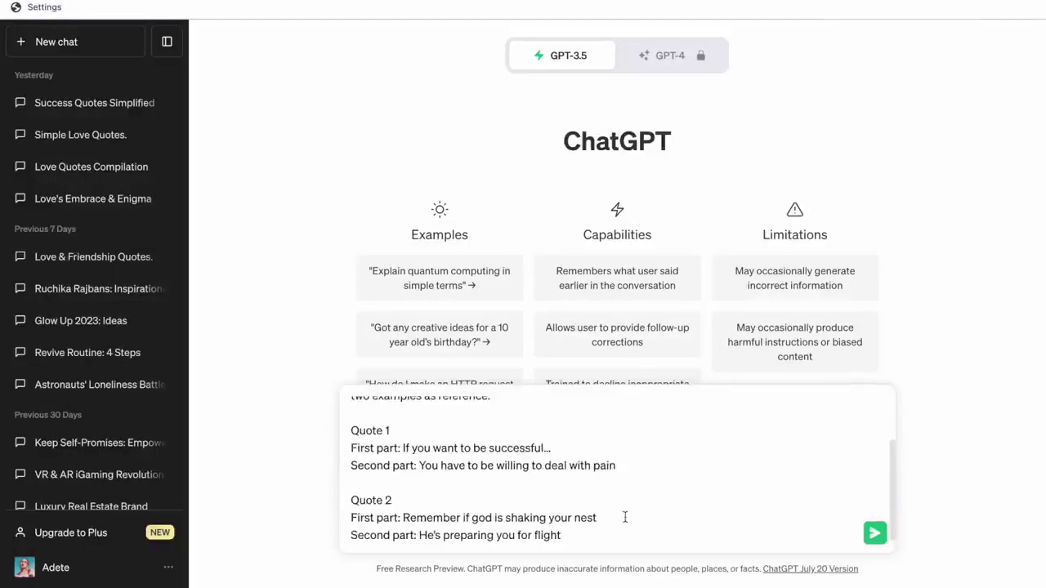
{"action": "scroll", "coordinate": [625, 517], "scroll_direction": "up", "scroll_amount": 2}
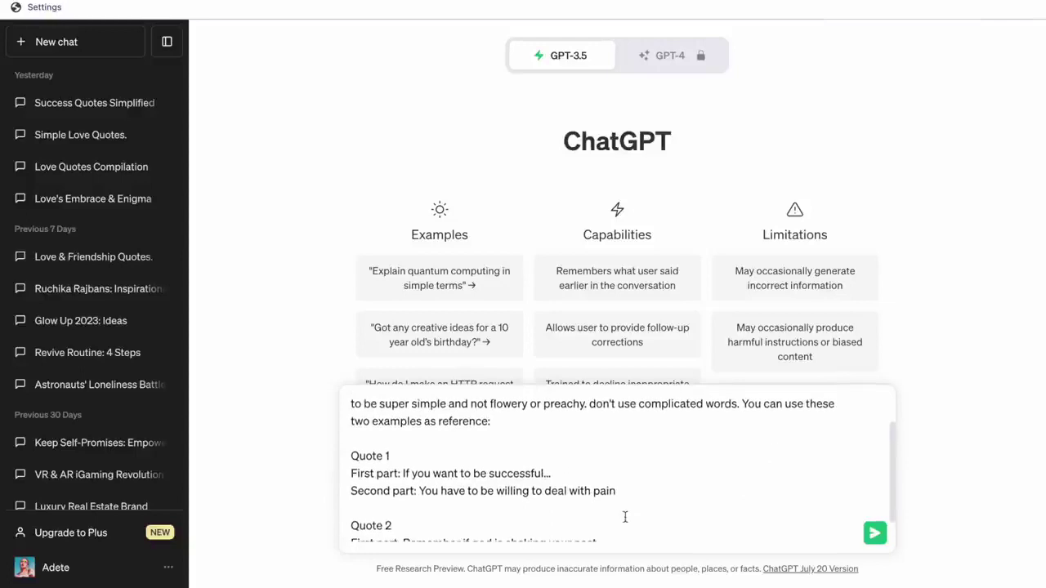
{"action": "scroll", "coordinate": [625, 517], "scroll_direction": "down", "scroll_amount": 2}
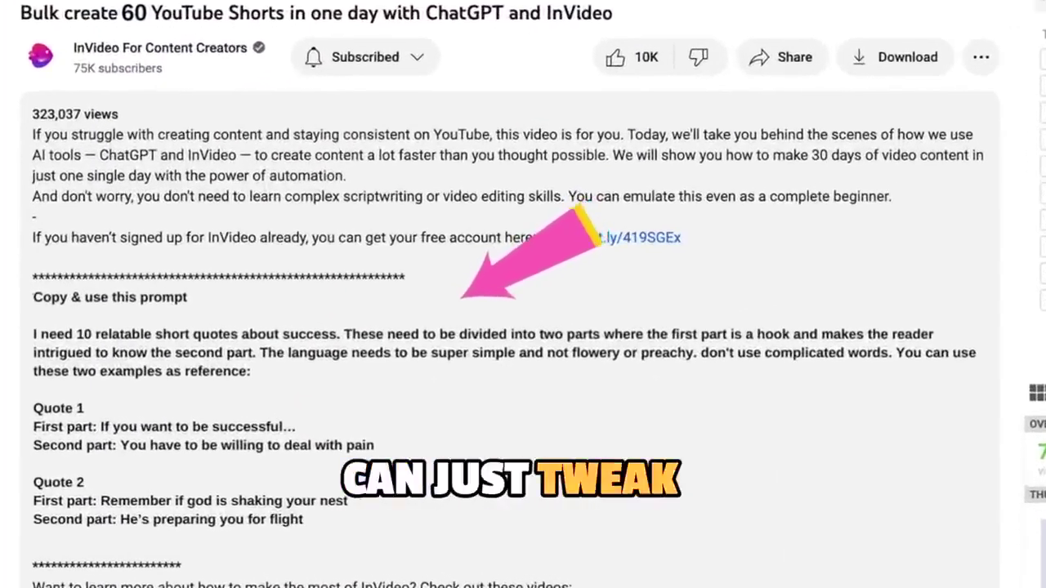
Send the success-quotes prompt after marking its two example quotes.
{"action": "left_click_drag", "start_coordinate": [160, 229], "coordinate": [457, 291]}
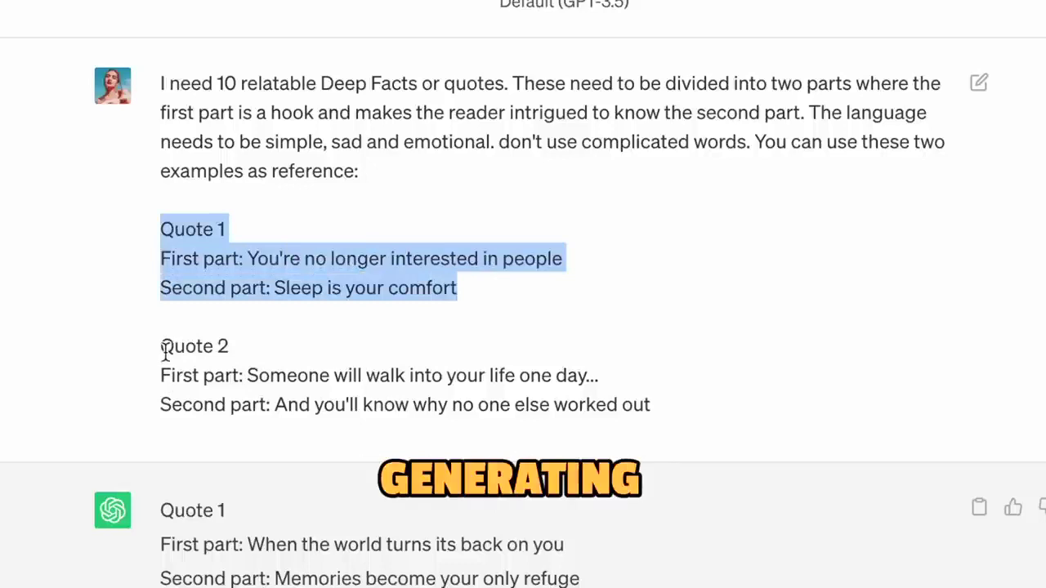
{"action": "left_click_drag", "start_coordinate": [165, 352], "coordinate": [667, 425]}
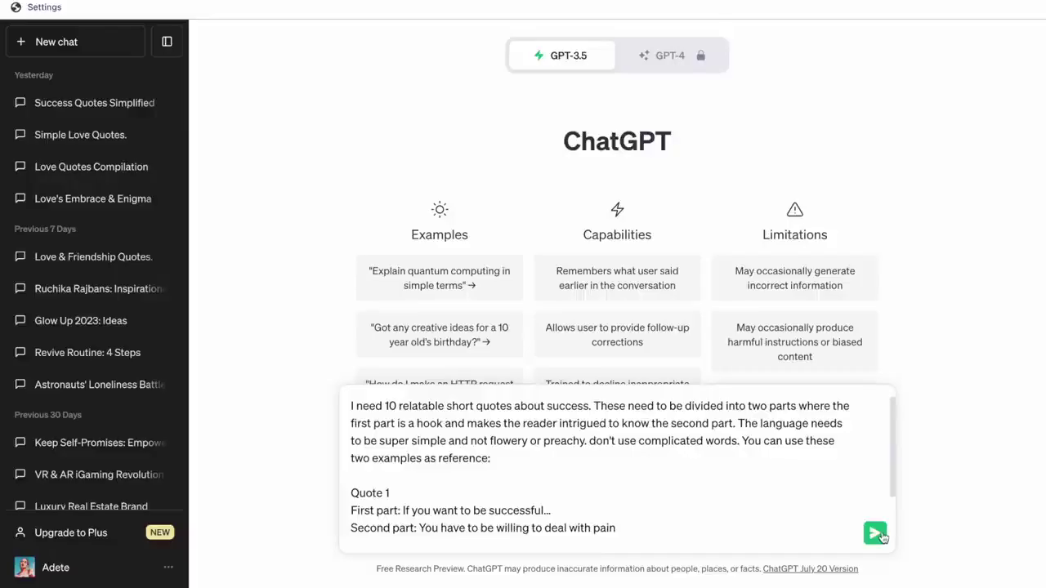
{"action": "left_click", "coordinate": [875, 532]}
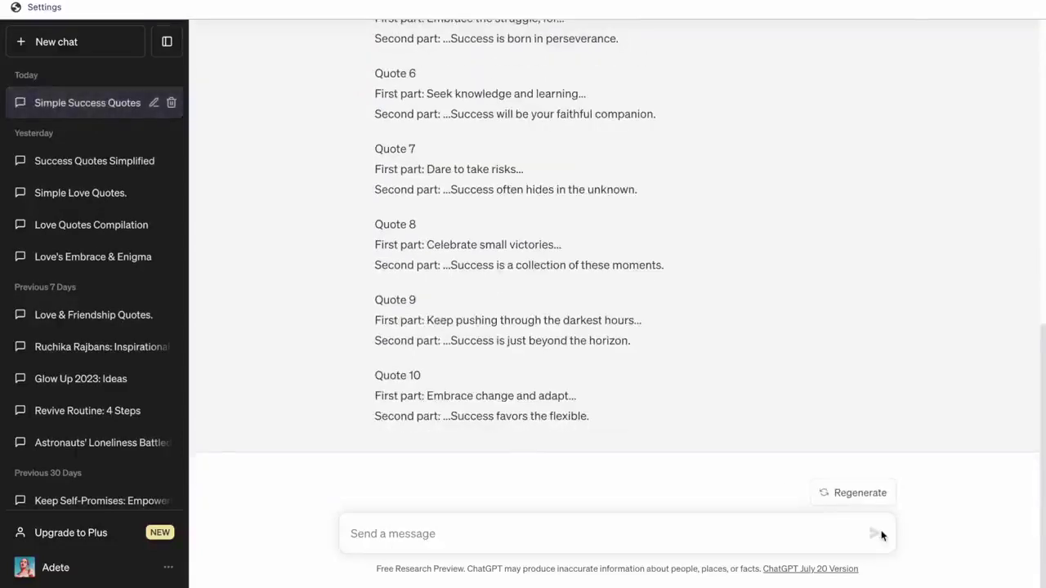
Request the quotes in an Excel-like table with number, first part, and second part columns.
{"action": "left_click", "coordinate": [882, 535]}
{"action": "scroll", "coordinate": [882, 535], "scroll_direction": "up", "scroll_amount": 5}
{"action": "type", "text": "Start te"}
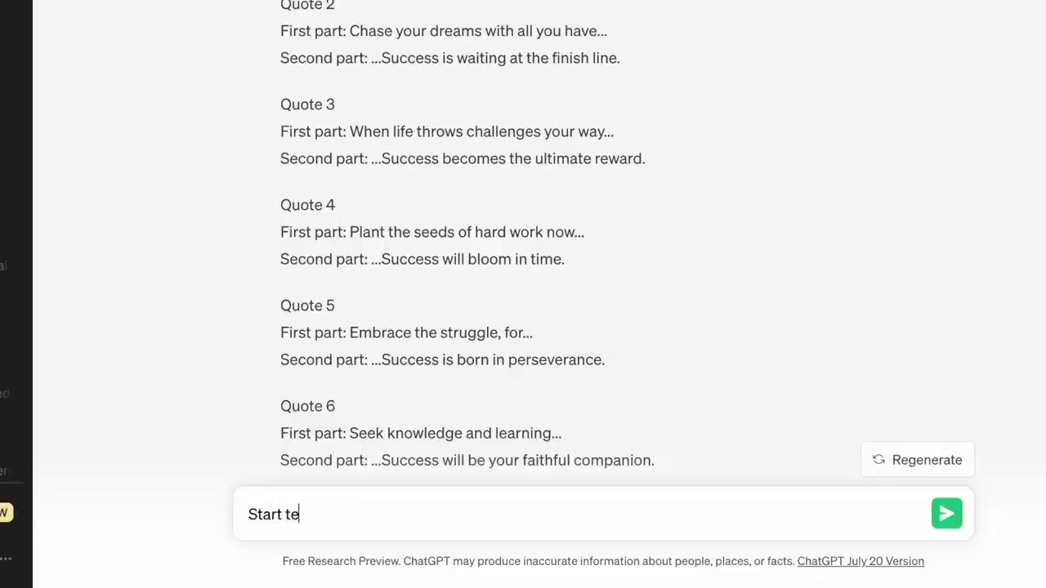
{"action": "type", "text": "th"}
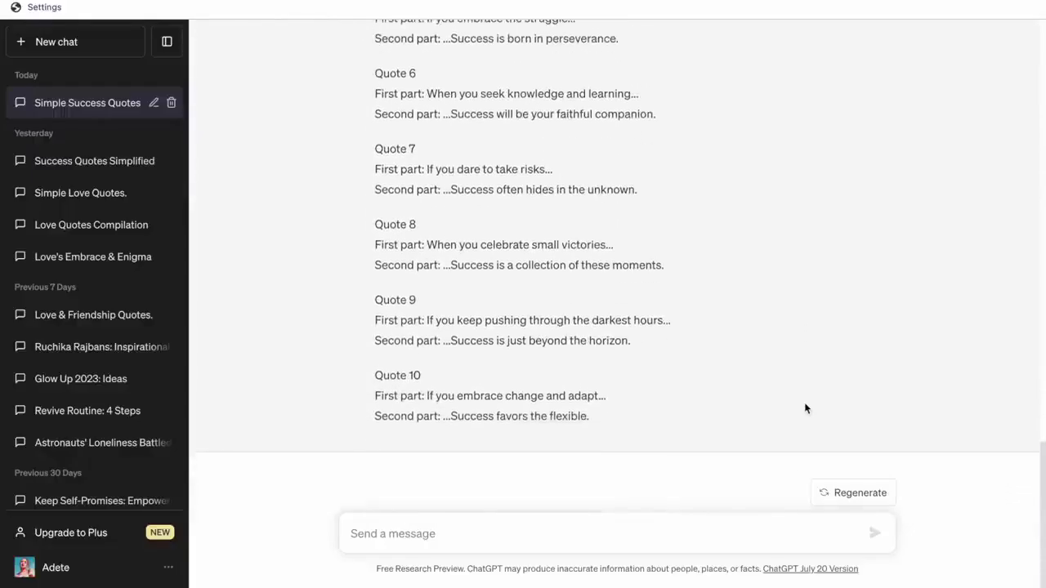
{"action": "type", "text": "Please put these quotes in an exc"}
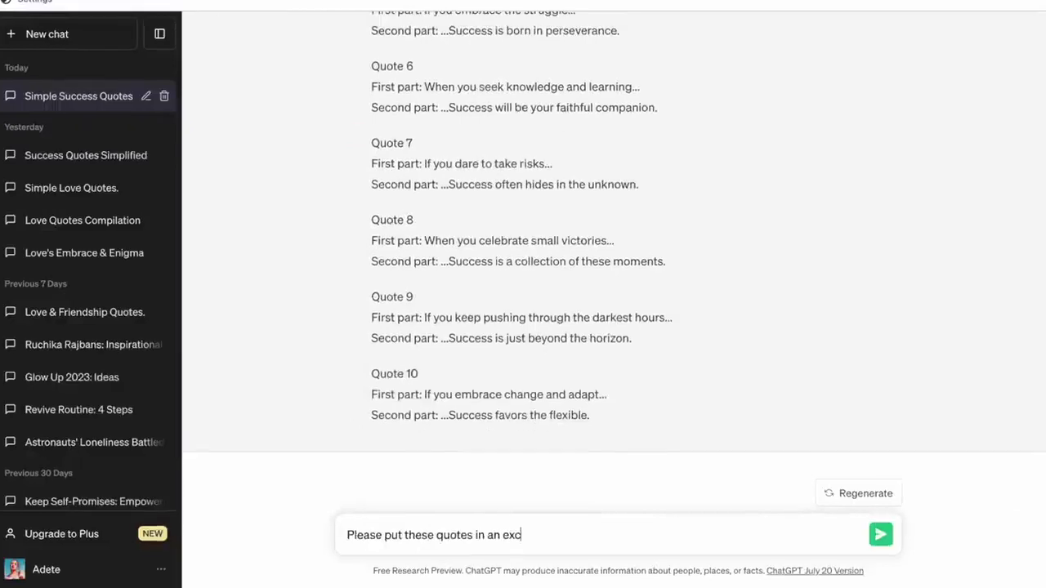
{"action": "type", "text": "el like format with 3 columns — the number"}
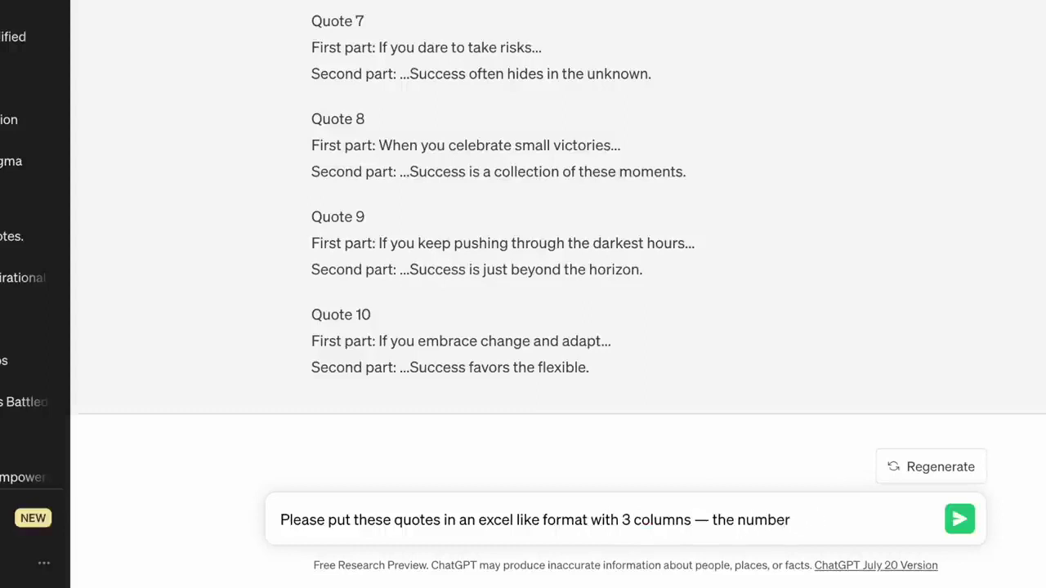
{"action": "key", "text": "ctrl+shift+Left"}
{"action": "key", "text": "ctrl+shift+Left"}
{"action": "type", "text": "num"}
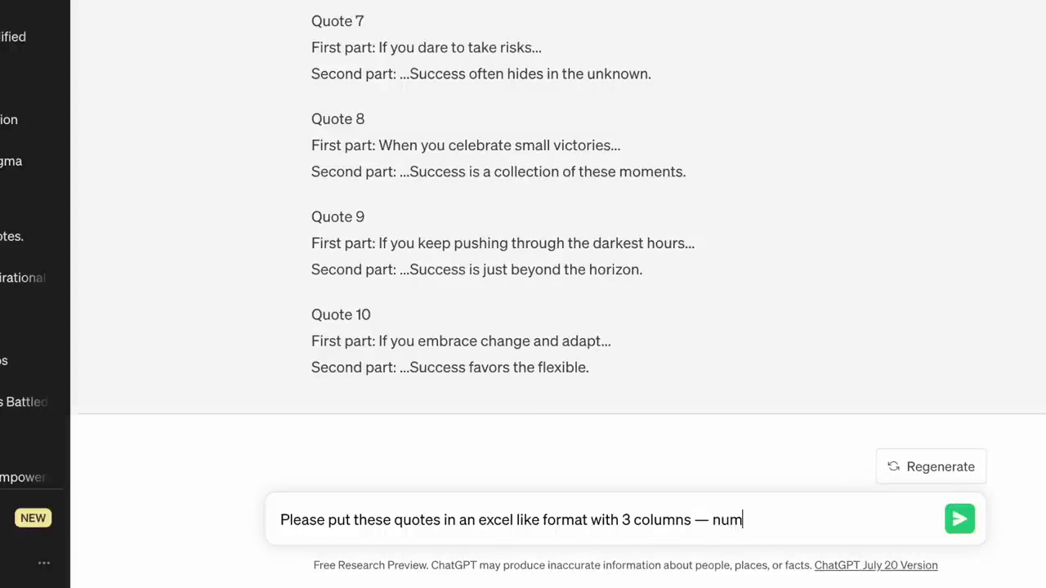
{"action": "type", "text": "ber, first part, and second pa"}
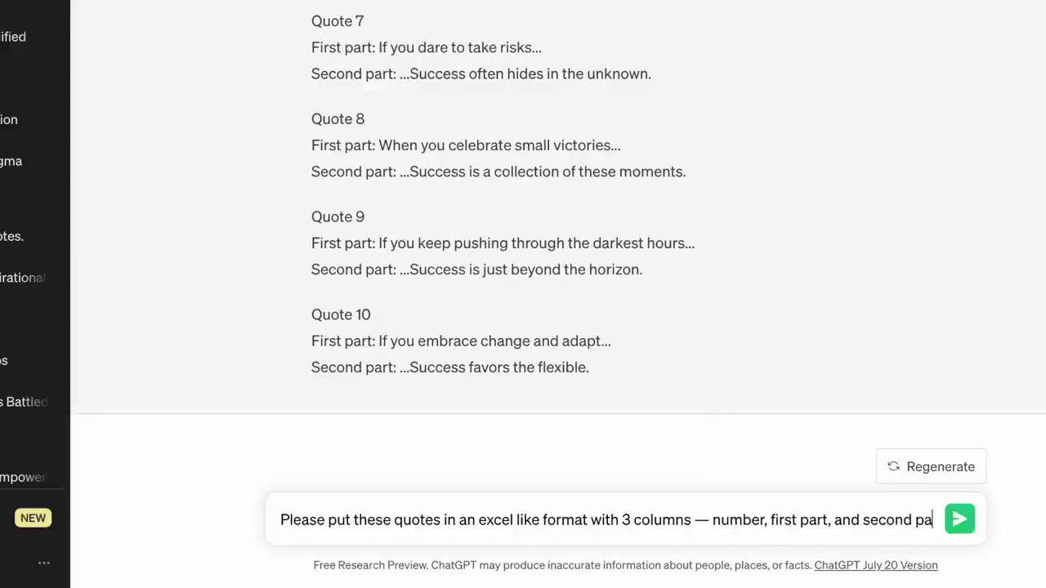
{"action": "type", "text": "rt."}
{"action": "key", "text": "Return"}
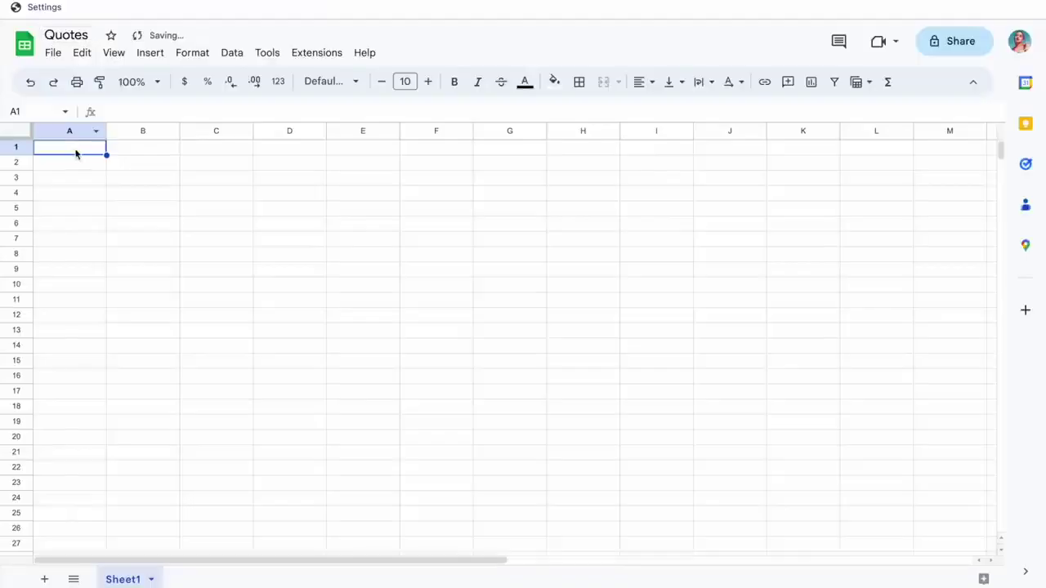
{"action": "key", "text": "ctrl+v"}
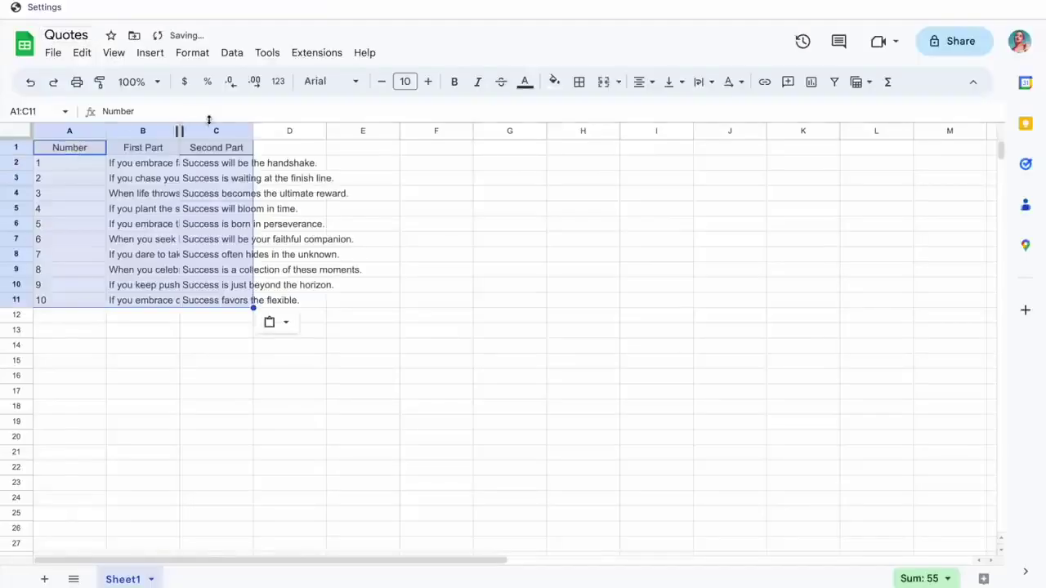
{"action": "left_click_drag", "start_coordinate": [179, 130], "coordinate": [294, 130]}
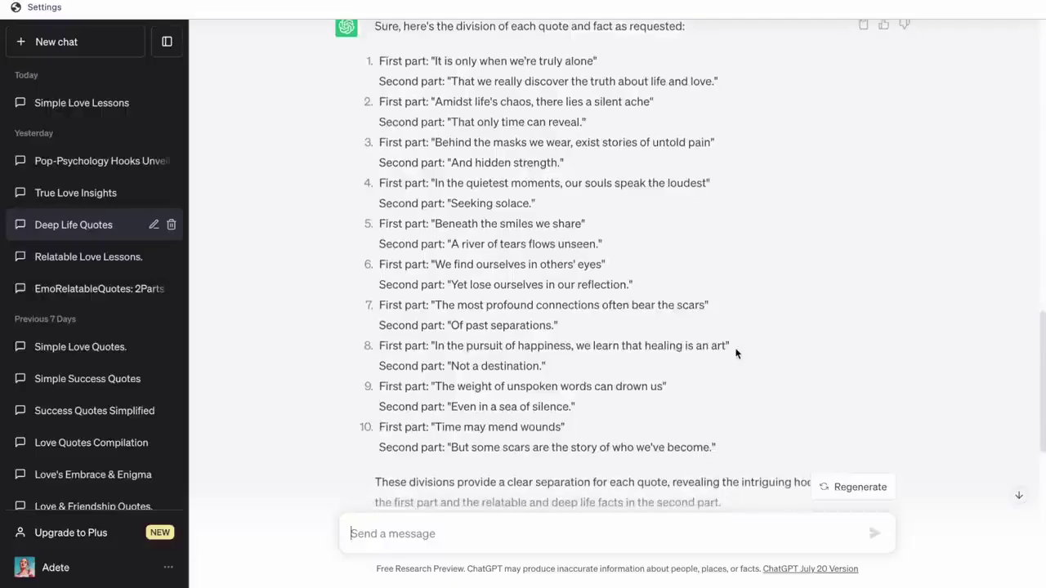
{"action": "scroll", "coordinate": [735, 351], "scroll_direction": "down", "scroll_amount": 2}
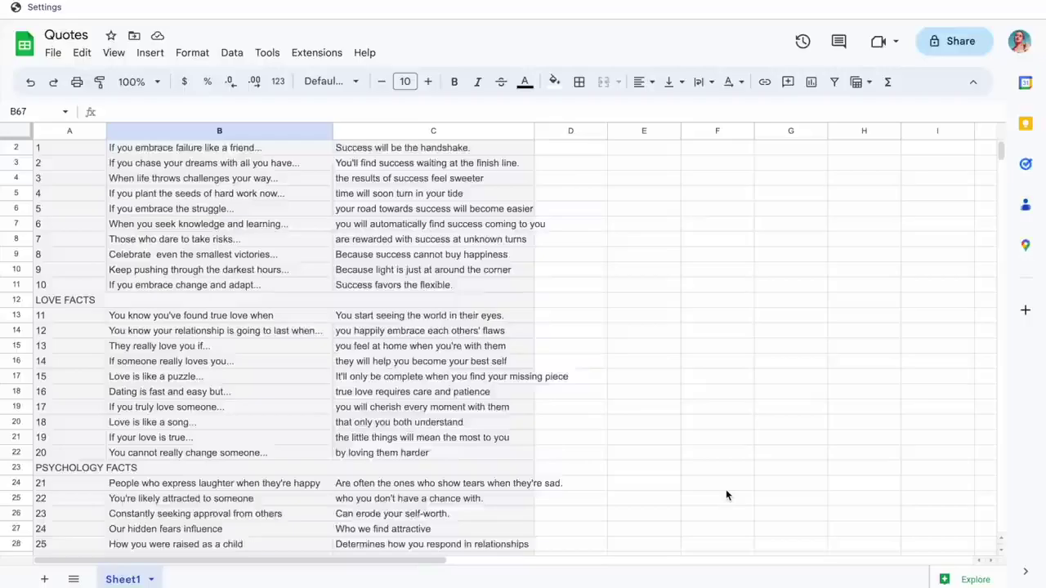
{"action": "scroll", "coordinate": [726, 495], "scroll_direction": "down", "scroll_amount": 6}
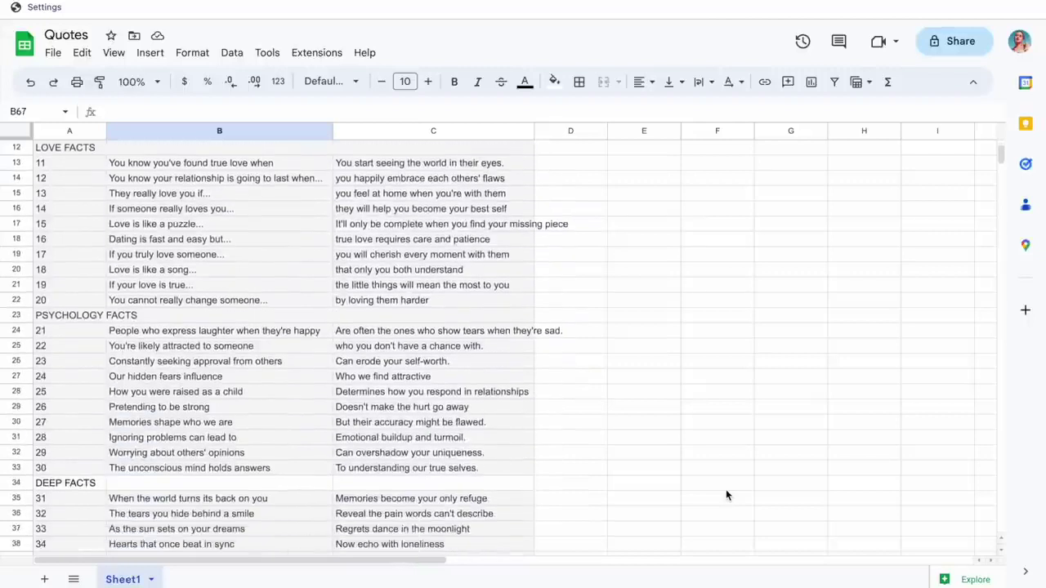
{"action": "scroll", "coordinate": [726, 495], "scroll_direction": "down", "scroll_amount": 1}
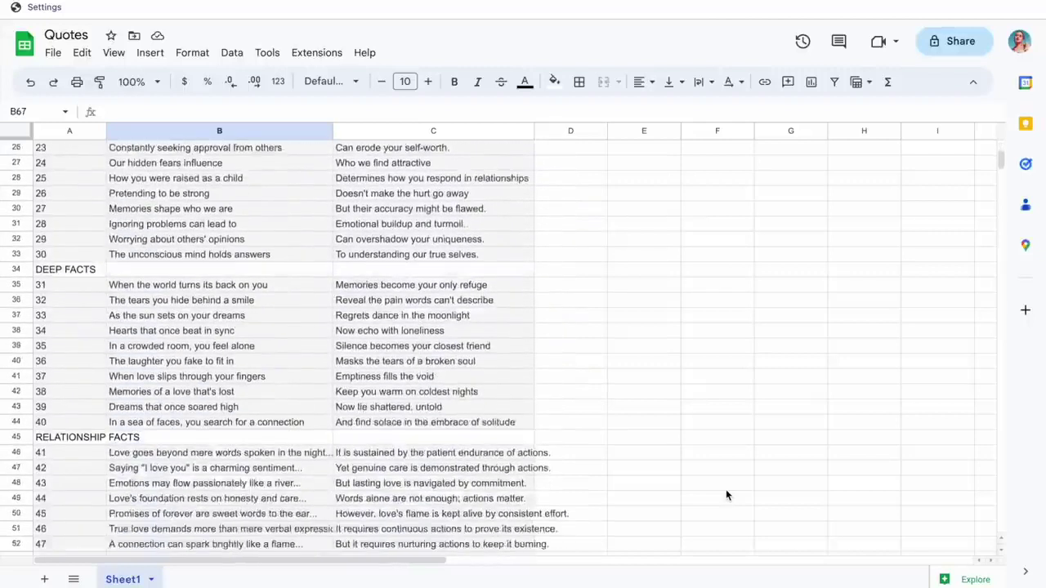
{"action": "scroll", "coordinate": [727, 495], "scroll_direction": "down", "scroll_amount": 5}
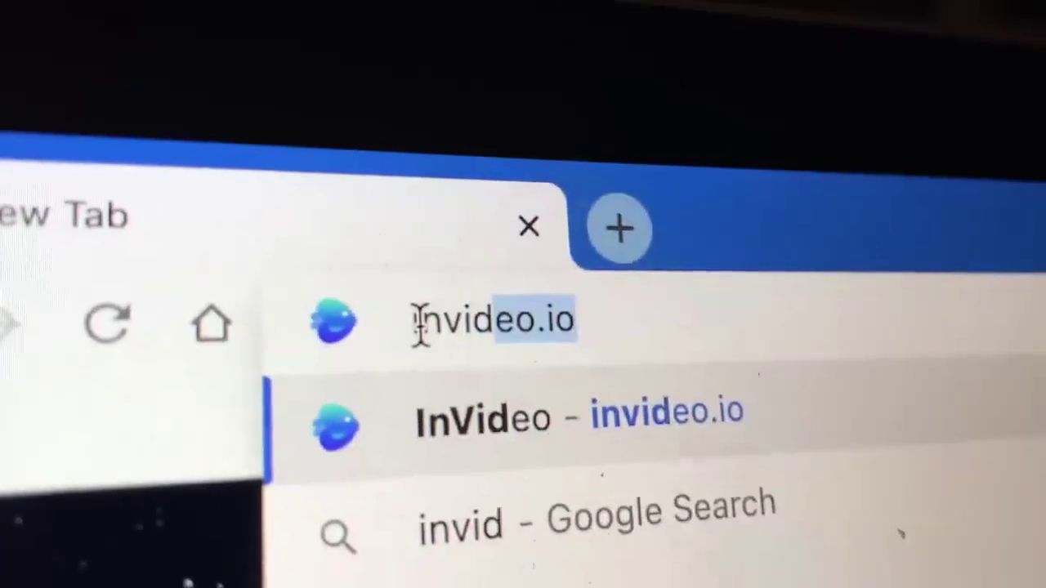
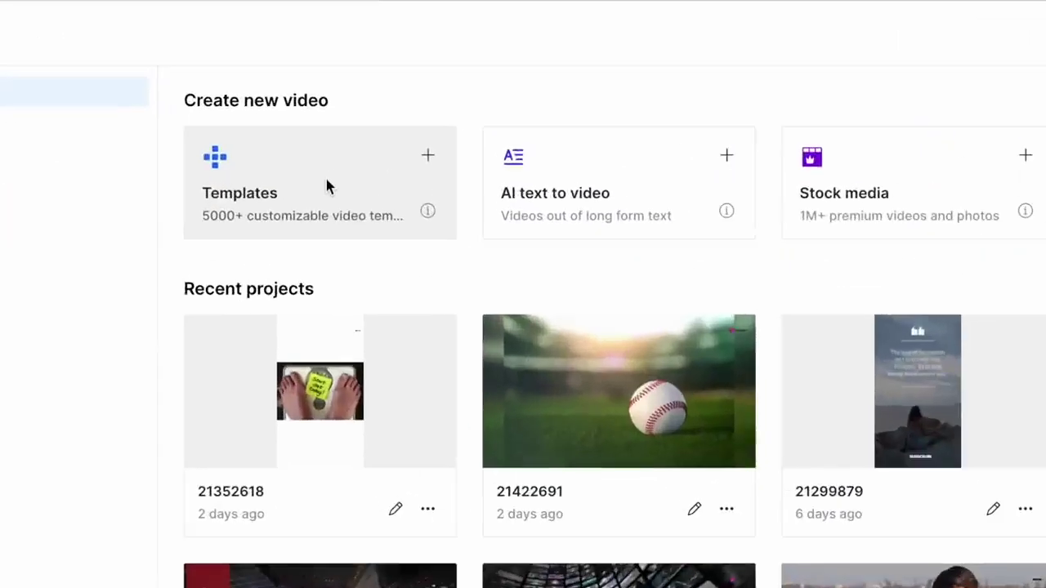
Sign in to the InVideo account.
{"action": "left_click", "coordinate": [326, 159]}
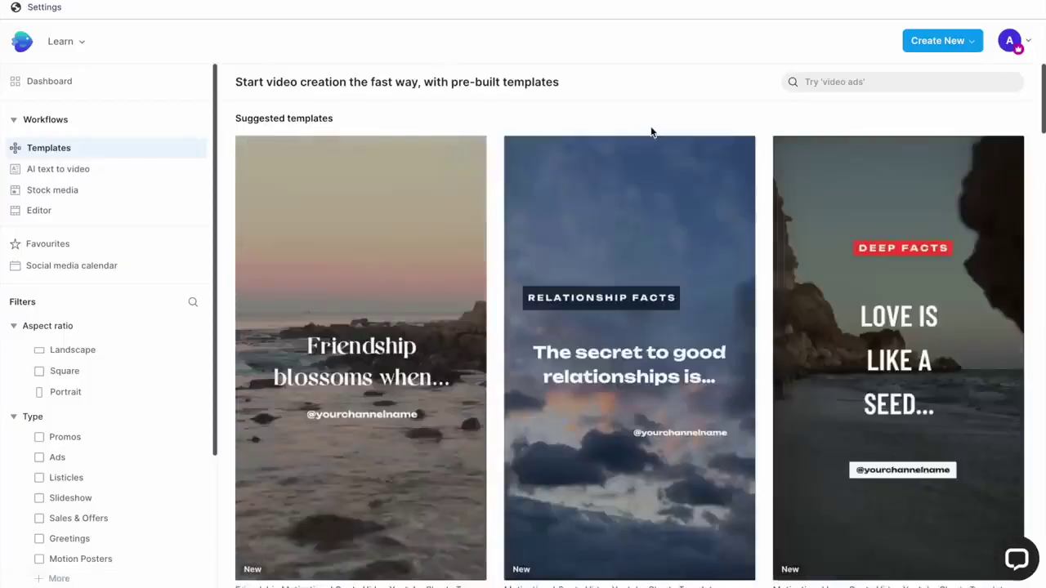
{"action": "scroll", "coordinate": [651, 131], "scroll_direction": "down", "scroll_amount": 1}
{"action": "scroll", "coordinate": [651, 131], "scroll_direction": "down", "scroll_amount": 2}
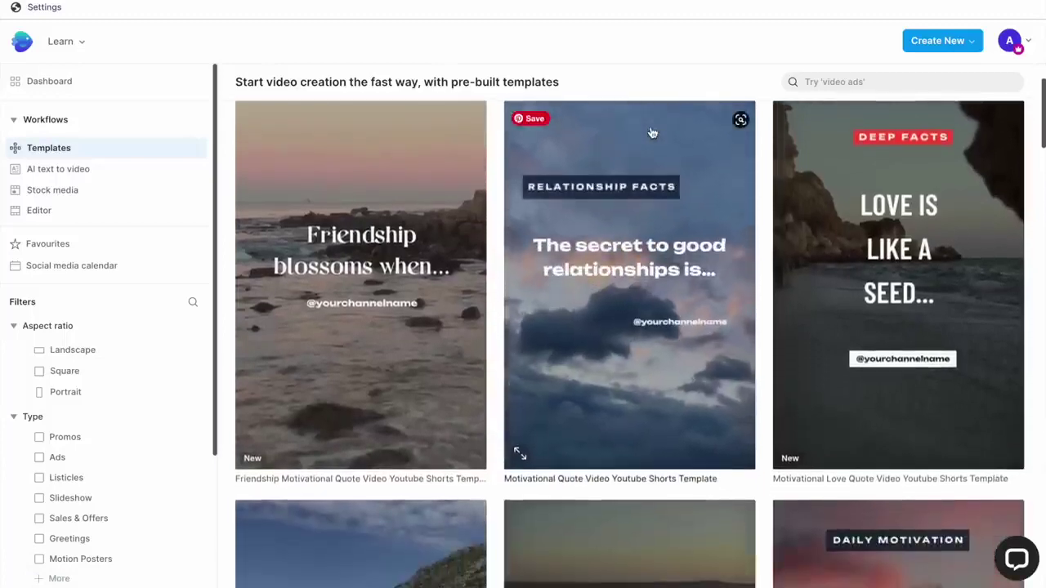
Search 'Youtube shorts template' and start a project from the Motivational Relationship Quote template.
{"action": "left_click", "coordinate": [899, 82]}
{"action": "type", "text": "Youtube shorts "}
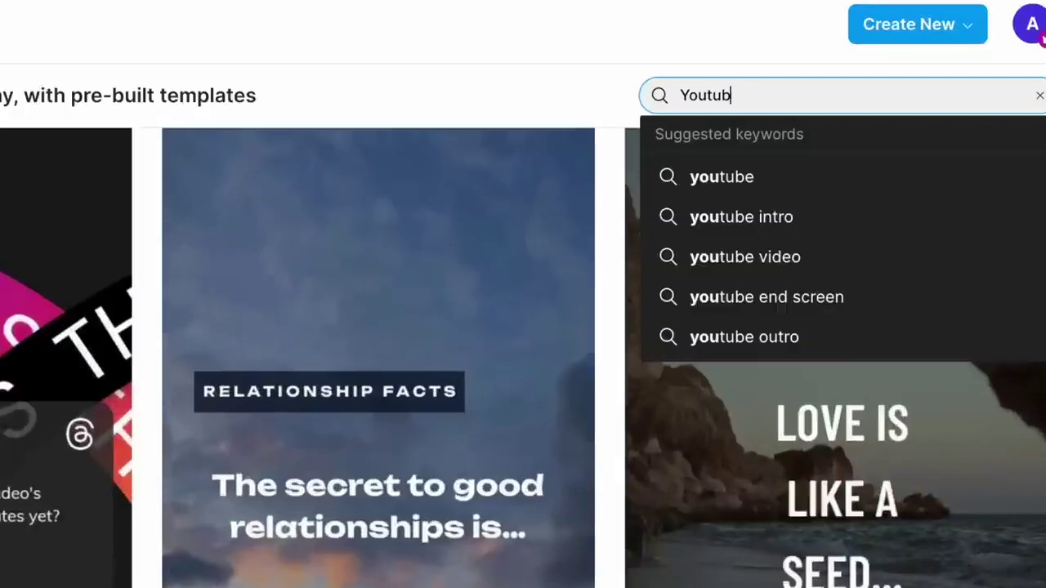
{"action": "type", "text": "template"}
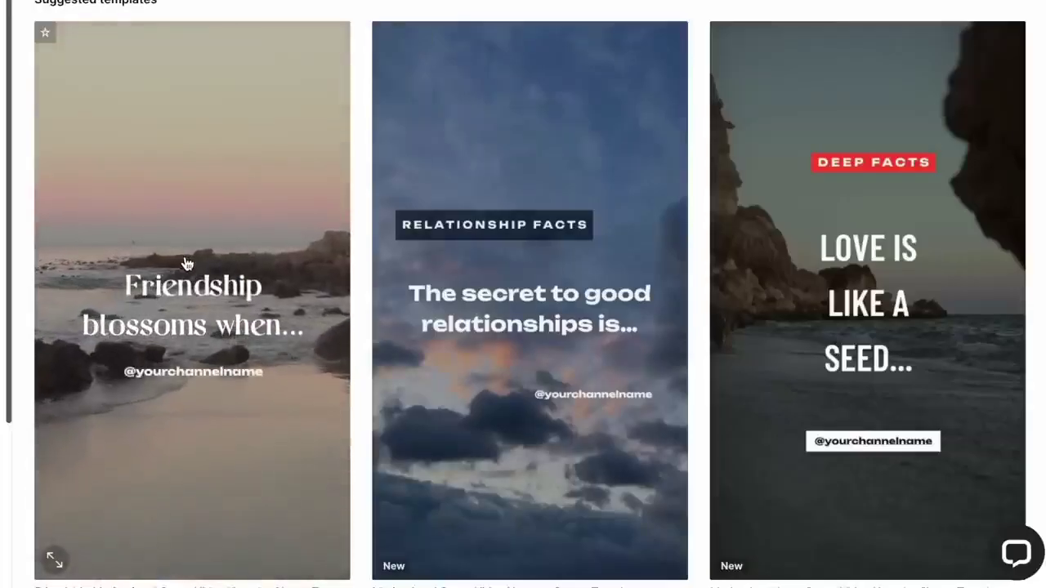
{"action": "mouse_move", "coordinate": [421, 275]}
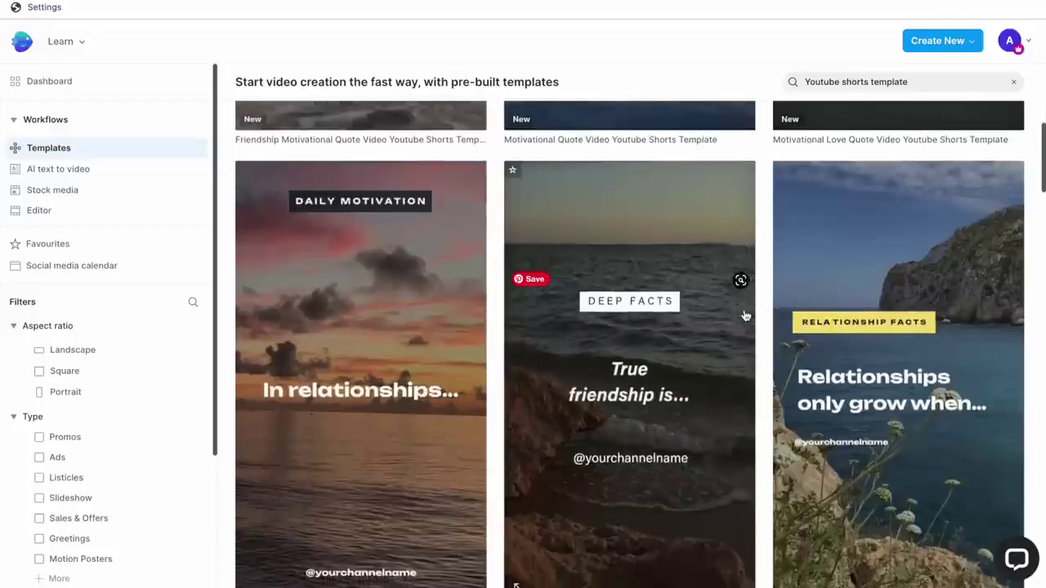
{"action": "scroll", "coordinate": [745, 315], "scroll_direction": "down", "scroll_amount": 4}
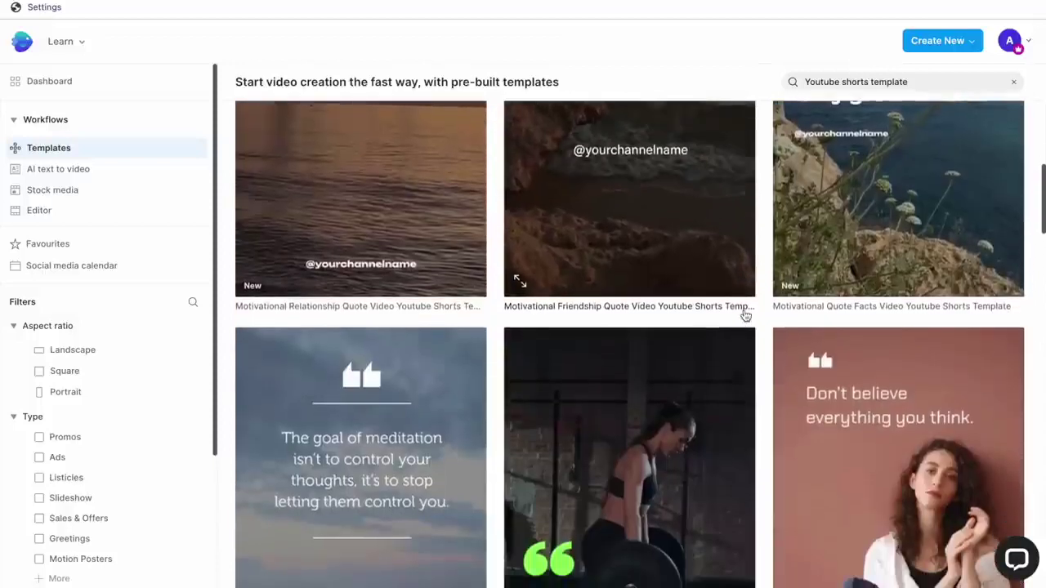
{"action": "scroll", "coordinate": [745, 315], "scroll_direction": "up", "scroll_amount": 3}
{"action": "mouse_move", "coordinate": [418, 362]}
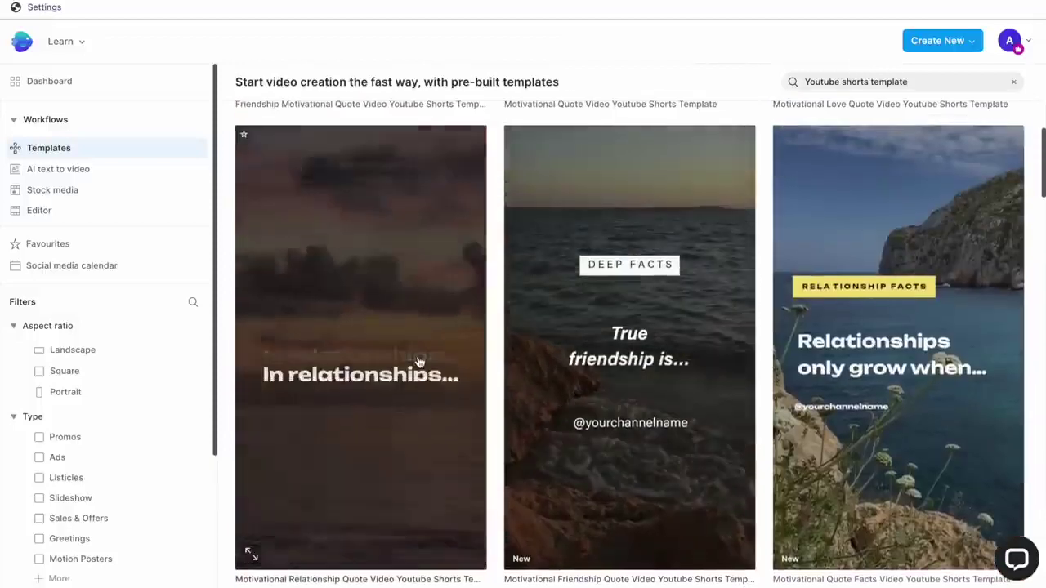
{"action": "left_click", "coordinate": [417, 362]}
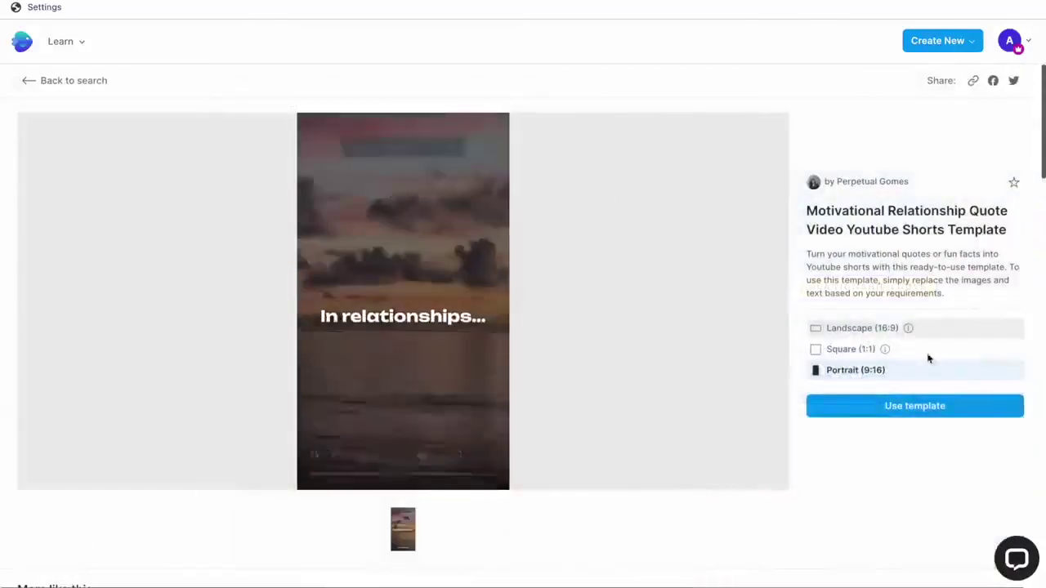
{"action": "left_click", "coordinate": [885, 407]}
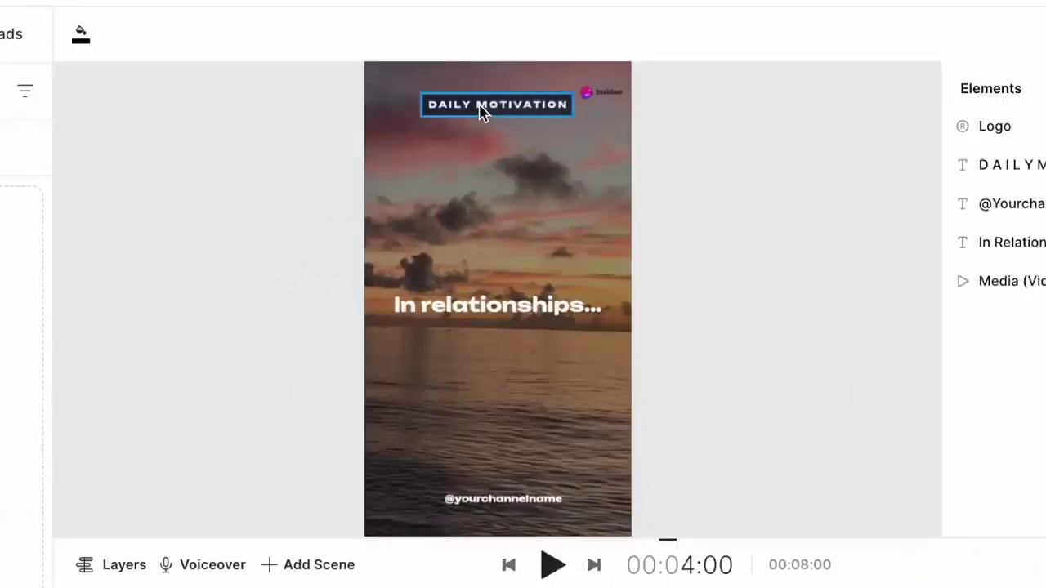
Change the heading from DAILY MOTIVATION to SUCCESS MOTIVATION.
{"action": "left_click", "coordinate": [482, 113]}
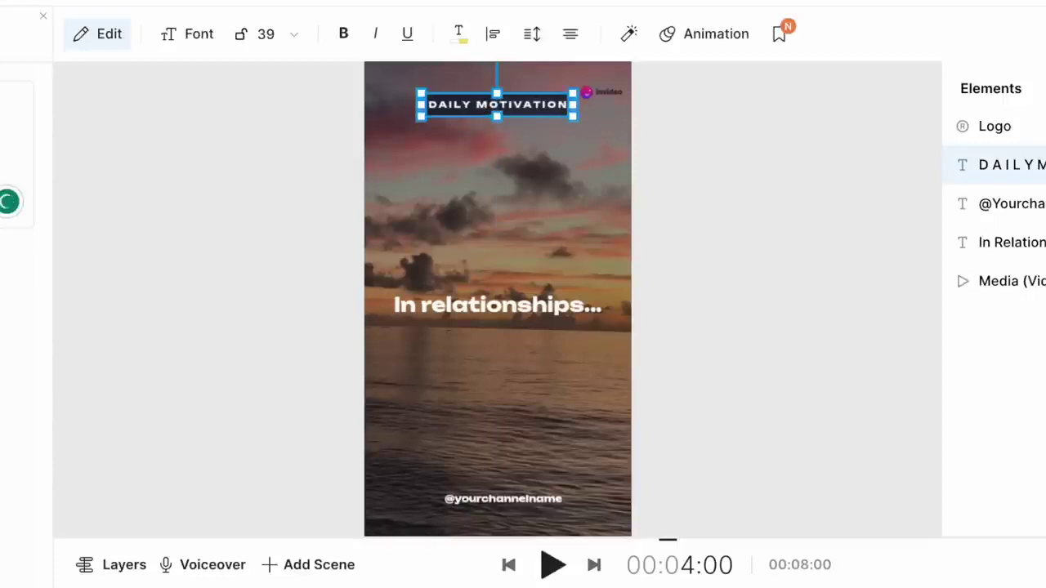
{"action": "left_click", "coordinate": [597, 180]}
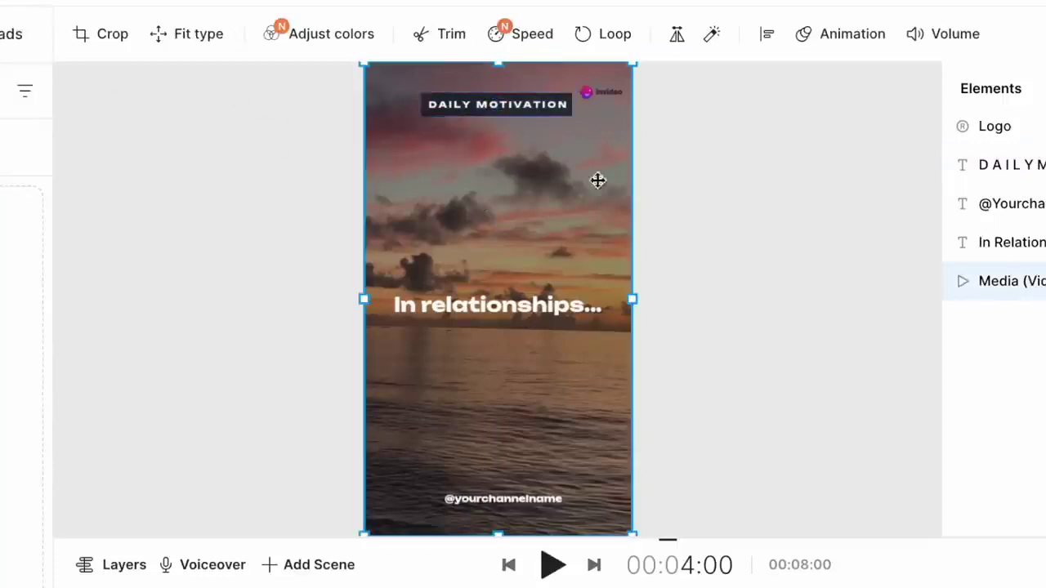
{"action": "left_click", "coordinate": [513, 113]}
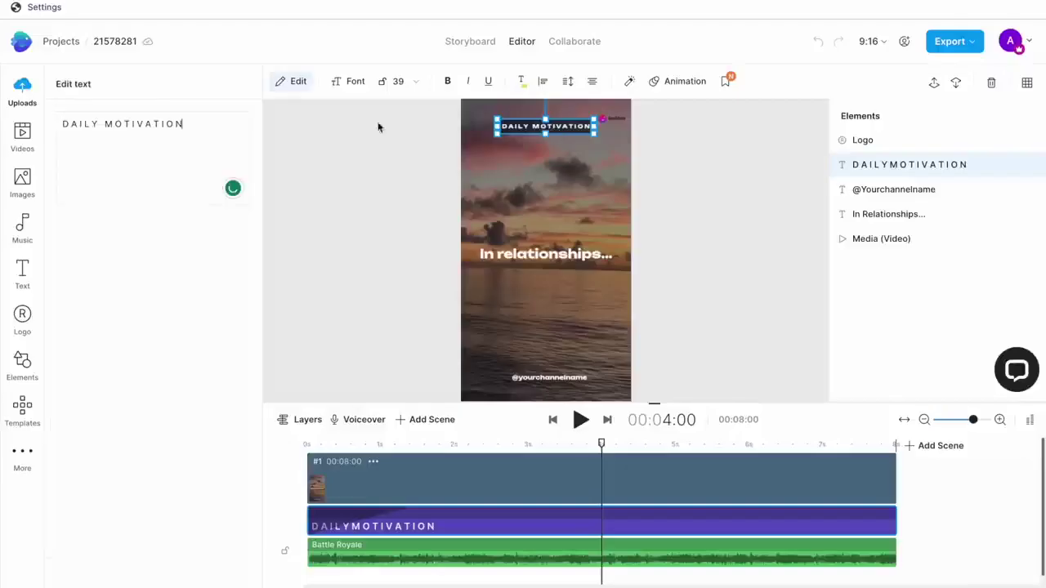
{"action": "left_click", "coordinate": [65, 124]}
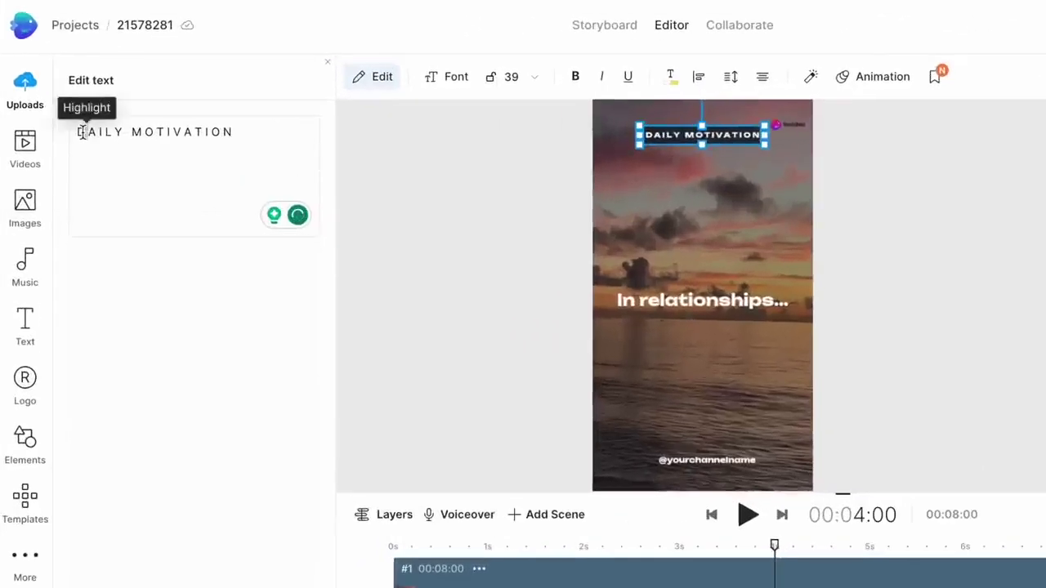
{"action": "double_click", "coordinate": [105, 133]}
{"action": "type", "text": "SUCCESS"}
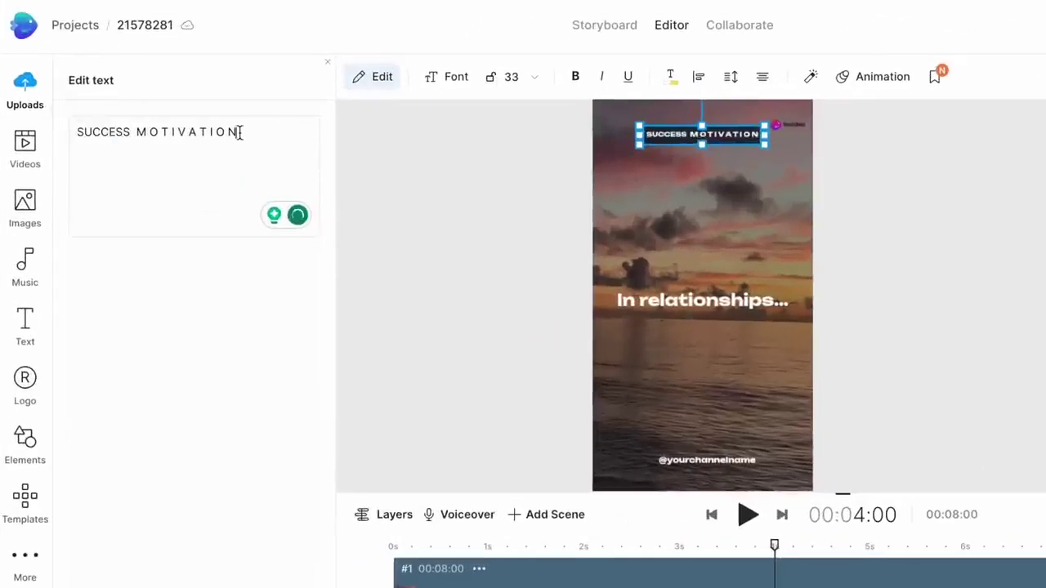
{"action": "left_click_drag", "start_coordinate": [237, 131], "coordinate": [134, 132]}
{"action": "left_click", "coordinate": [707, 131]}
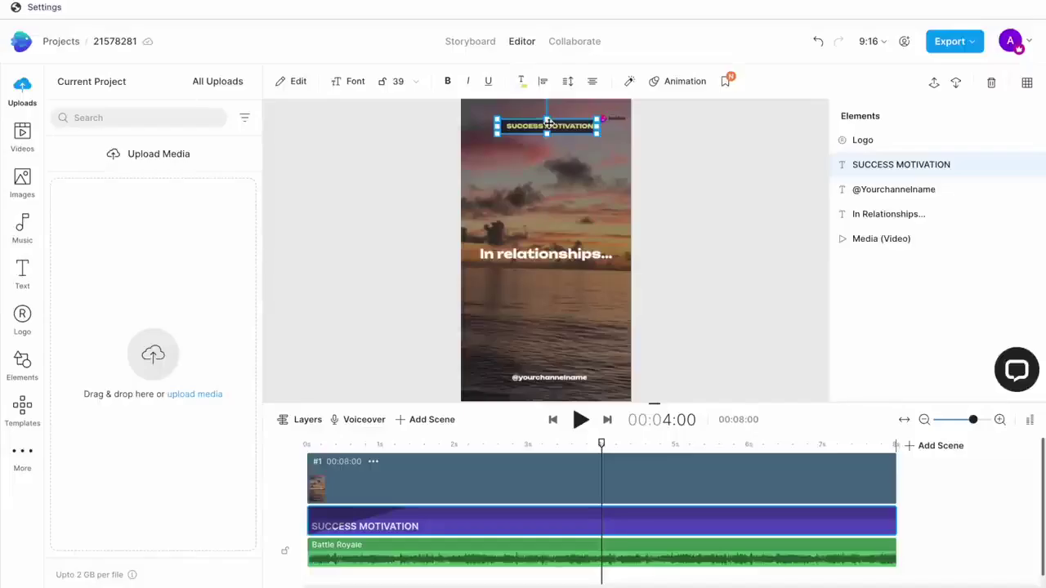
Replace the 'In relationships...' quote with 'If you embrace failure like a friend...'.
{"action": "left_click", "coordinate": [545, 256]}
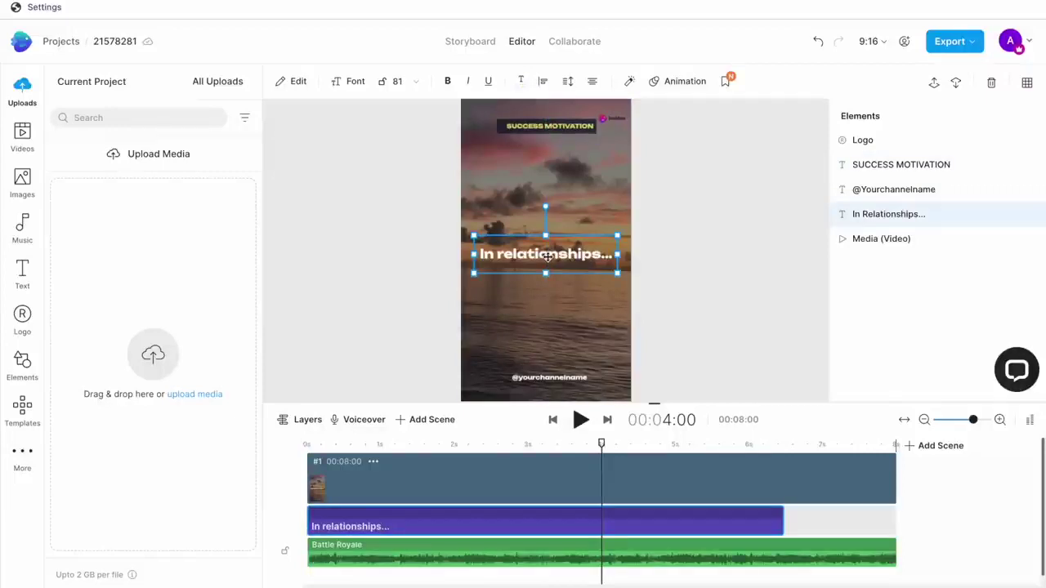
{"action": "double_click", "coordinate": [545, 256]}
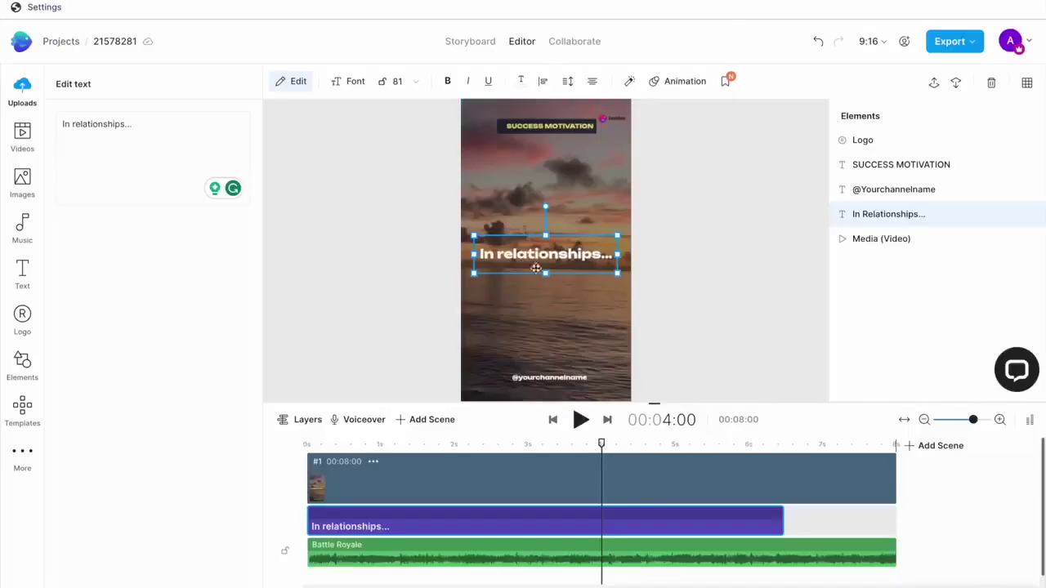
{"action": "key", "text": "ctrl+a"}
{"action": "type", "text": "If you embrace failure like a friend..."}
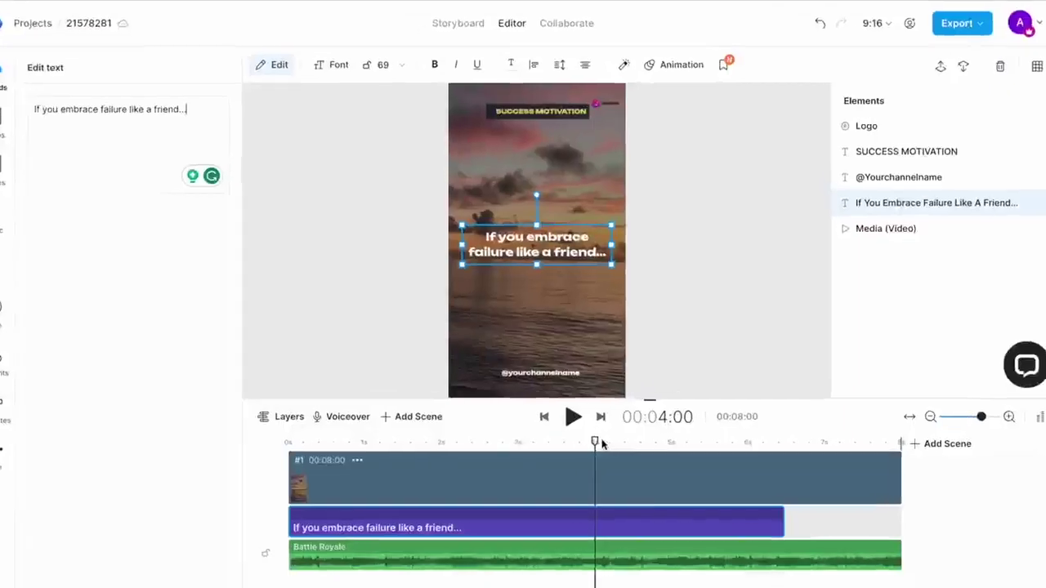
Replace the closing 'trust is everything.' caption with 'Success will be the handshake.'.
{"action": "left_click_drag", "start_coordinate": [798, 572], "coordinate": [854, 575]}
{"action": "left_click_drag", "start_coordinate": [591, 424], "coordinate": [850, 423]}
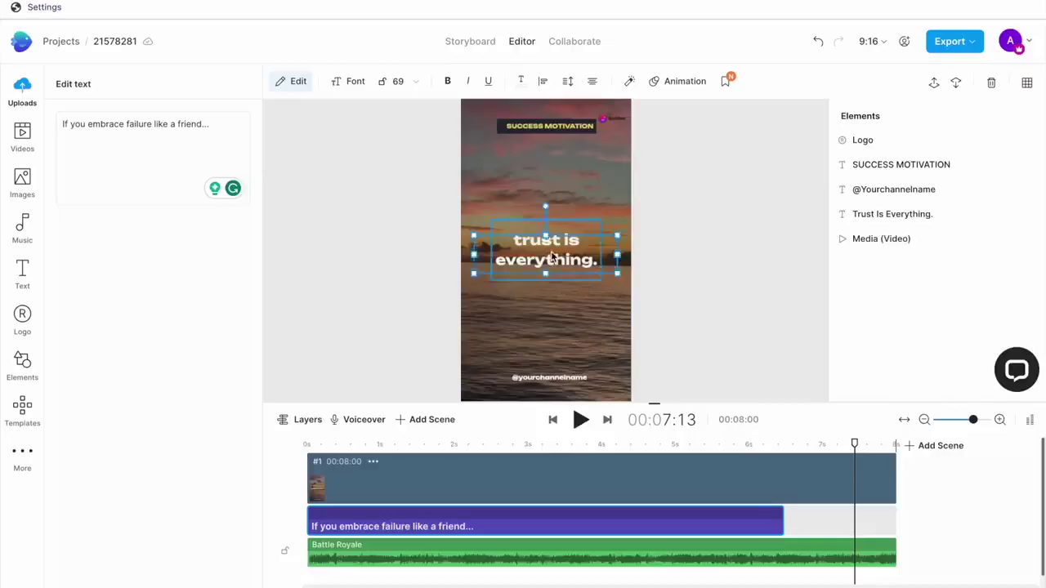
{"action": "left_click", "coordinate": [476, 176]}
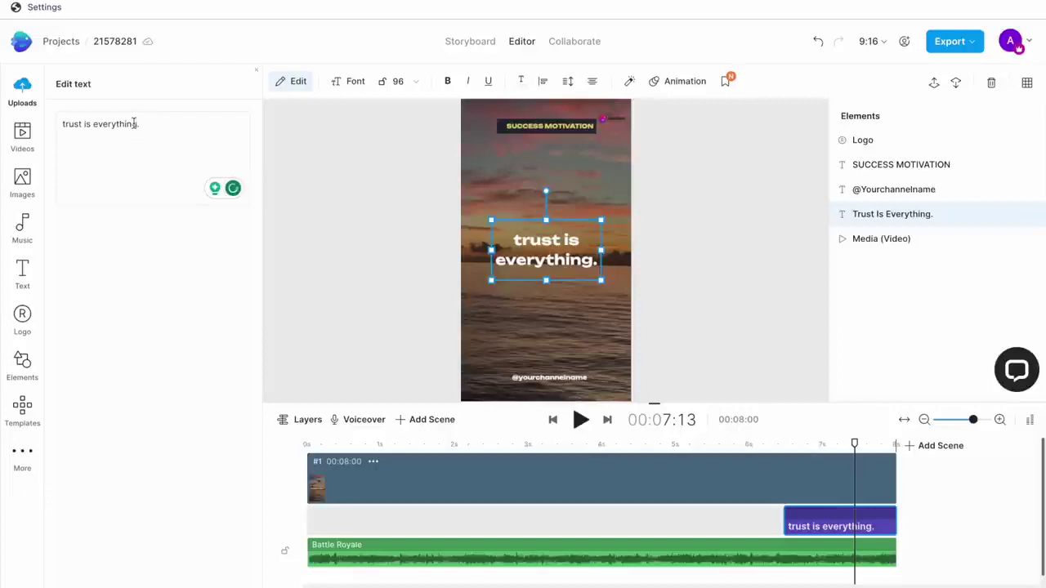
{"action": "triple_click", "coordinate": [133, 124]}
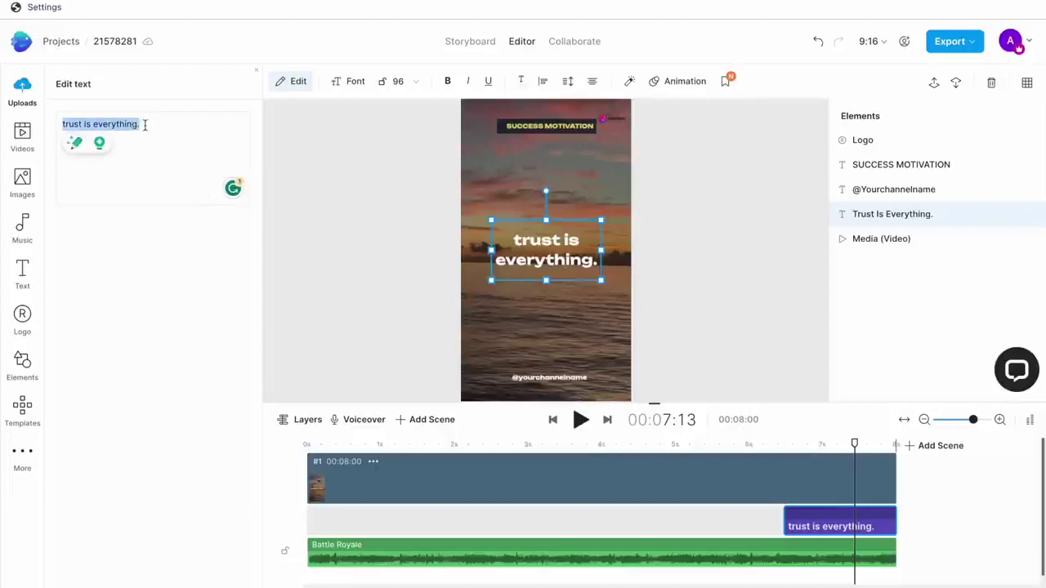
{"action": "type", "text": "Success will be the handshake."}
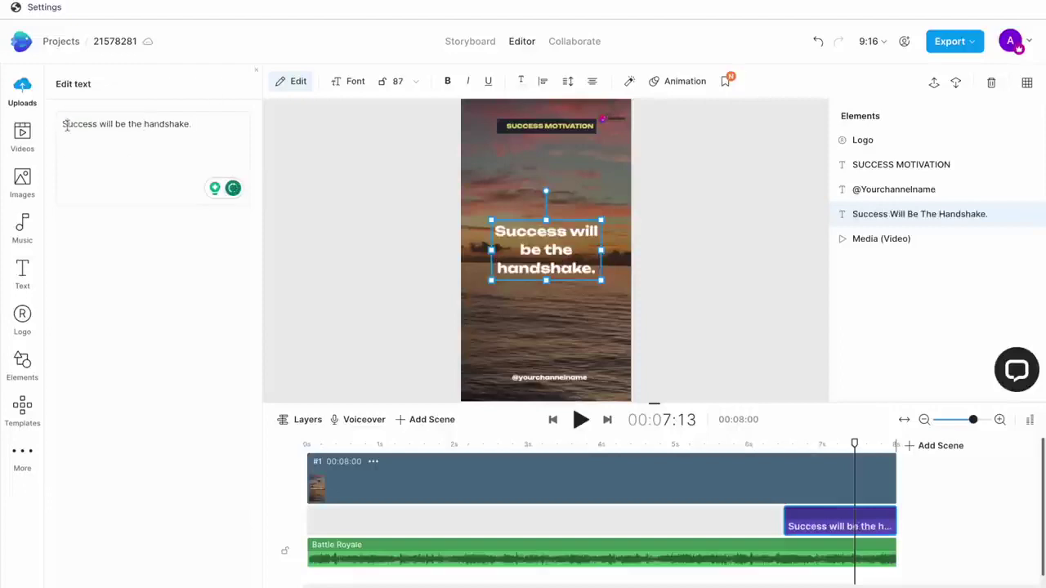
{"action": "left_click", "coordinate": [547, 377]}
{"action": "left_click", "coordinate": [168, 133]}
{"action": "key", "text": "ctrl+a"}
{"action": "type", "text": "@DAILYLIFEMOTIV"}
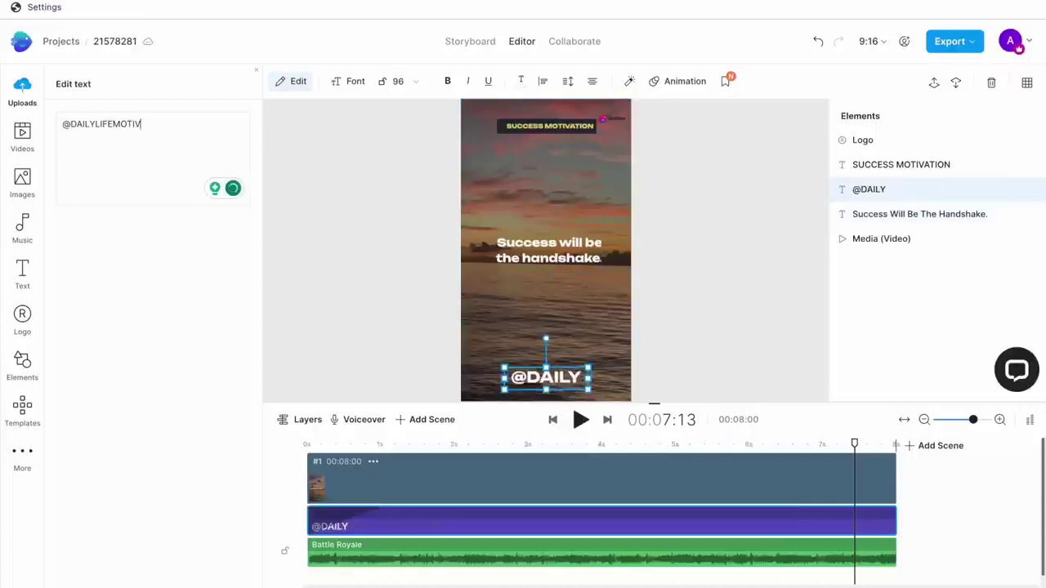
{"action": "type", "text": "ATION"}
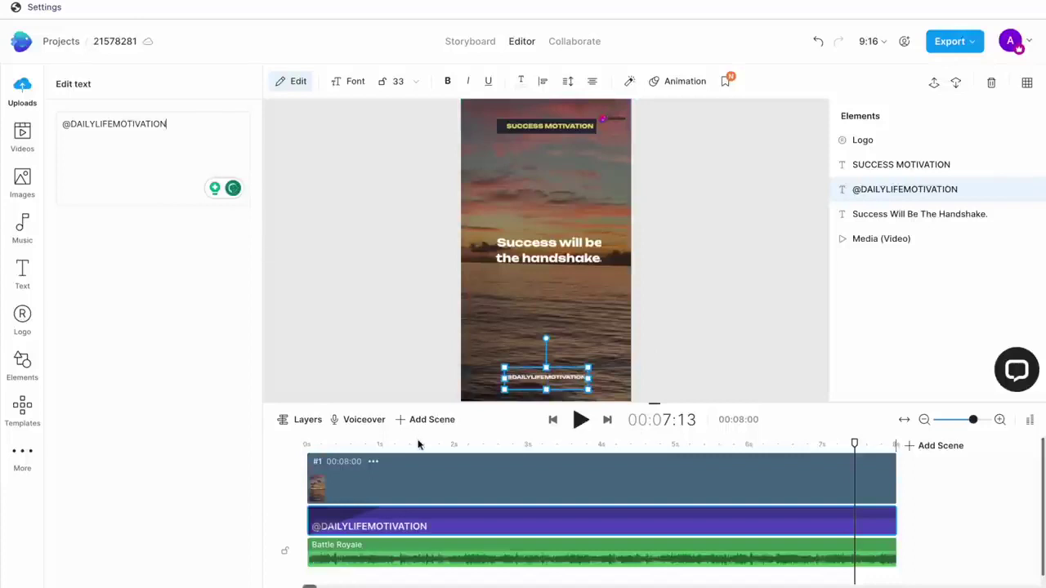
Preview the finished Short by playing it through and pausing.
{"action": "left_click", "coordinate": [580, 419]}
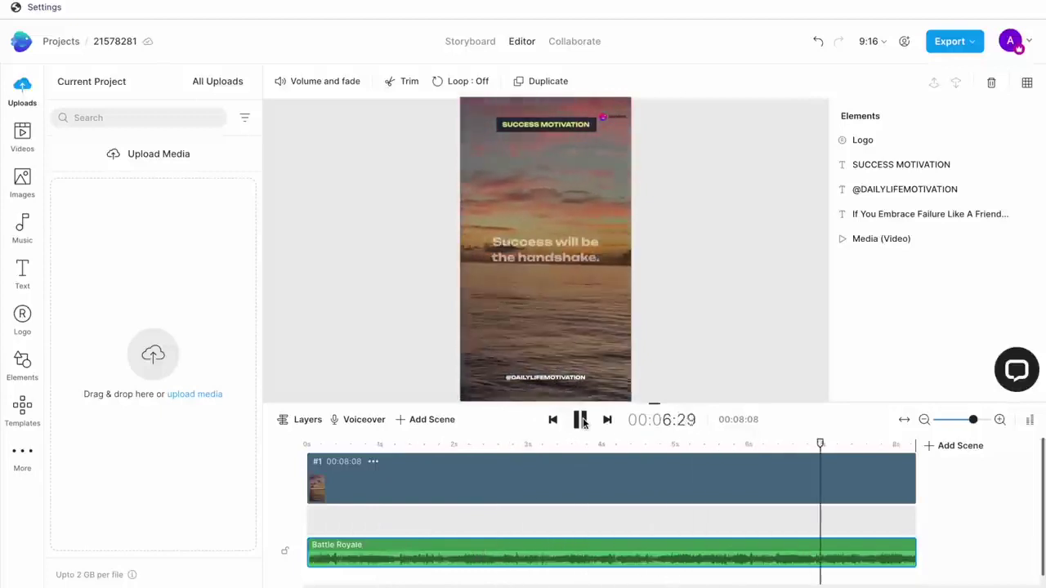
{"action": "left_click", "coordinate": [580, 419]}
{"action": "left_click", "coordinate": [904, 189]}
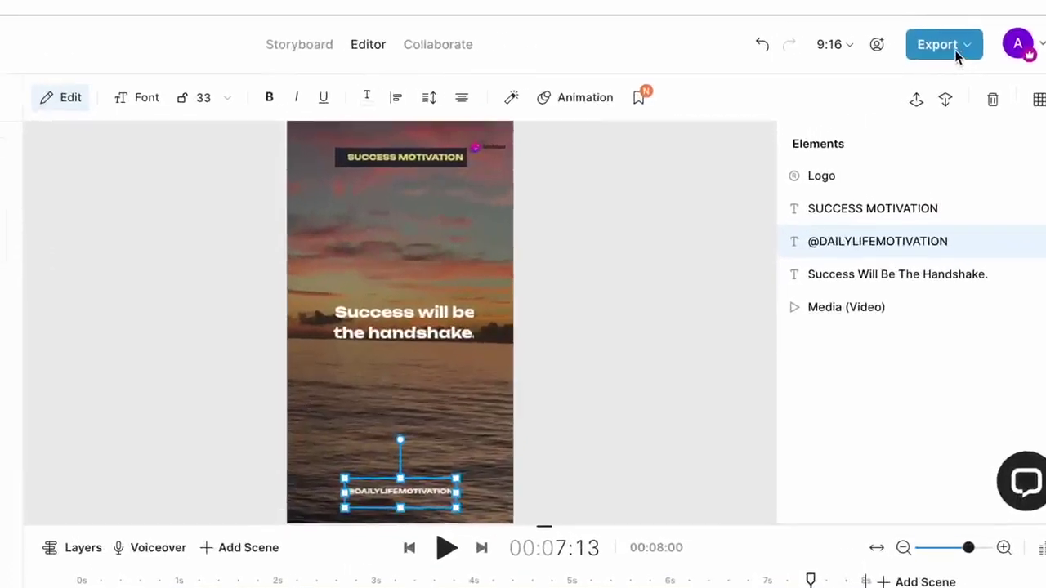
Check the export quality options without exporting, then bring up the InVideo support chat.
{"action": "left_click", "coordinate": [958, 51]}
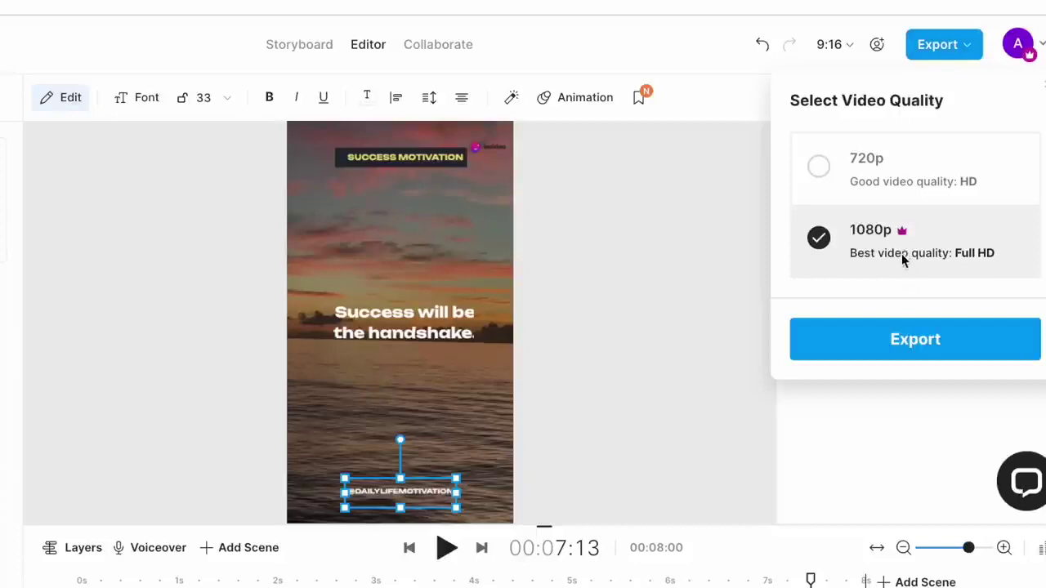
{"action": "left_click", "coordinate": [903, 419]}
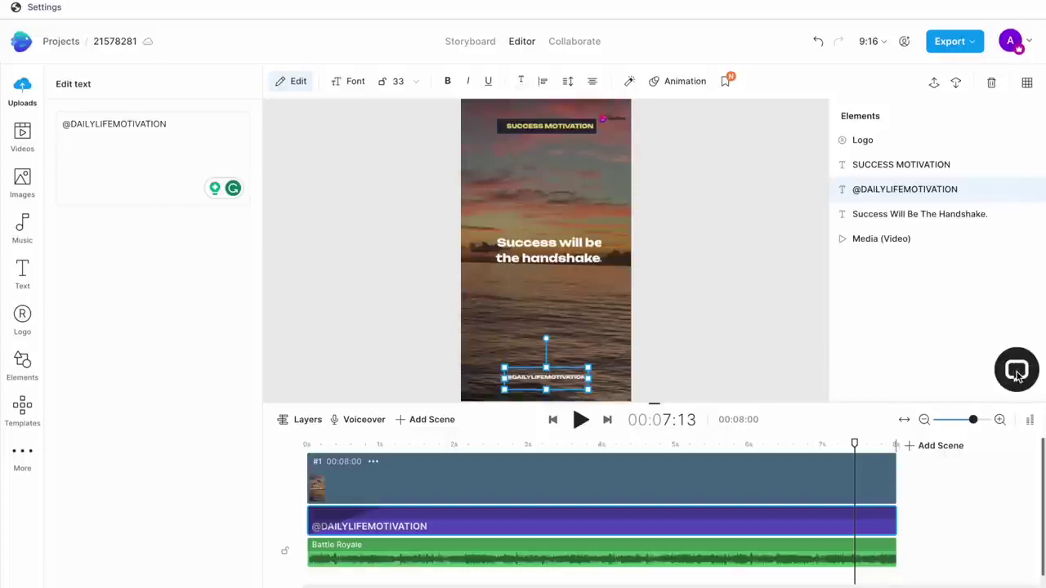
{"action": "left_click", "coordinate": [1016, 372]}
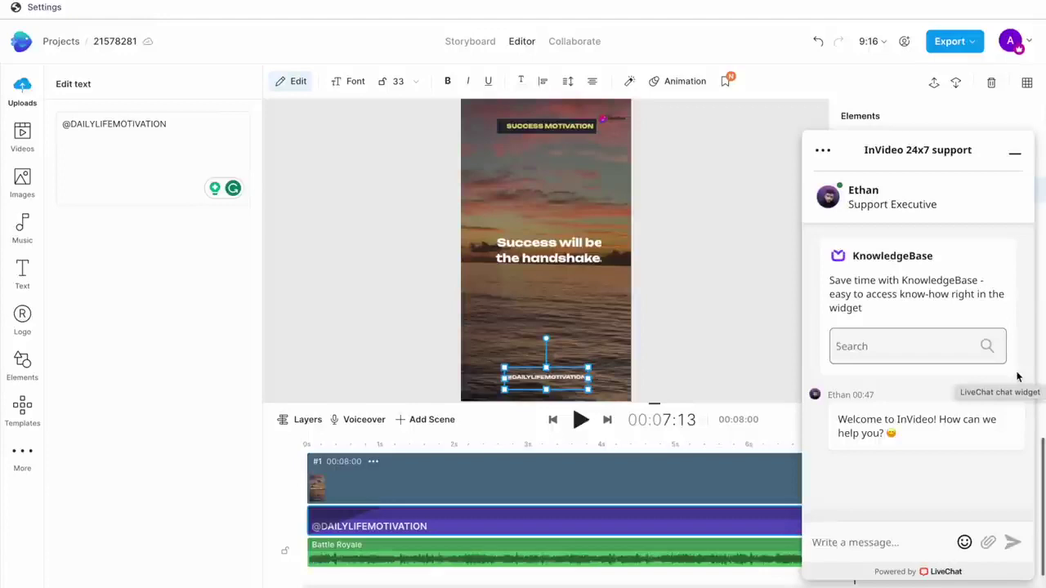
{"action": "left_click", "coordinate": [757, 320]}
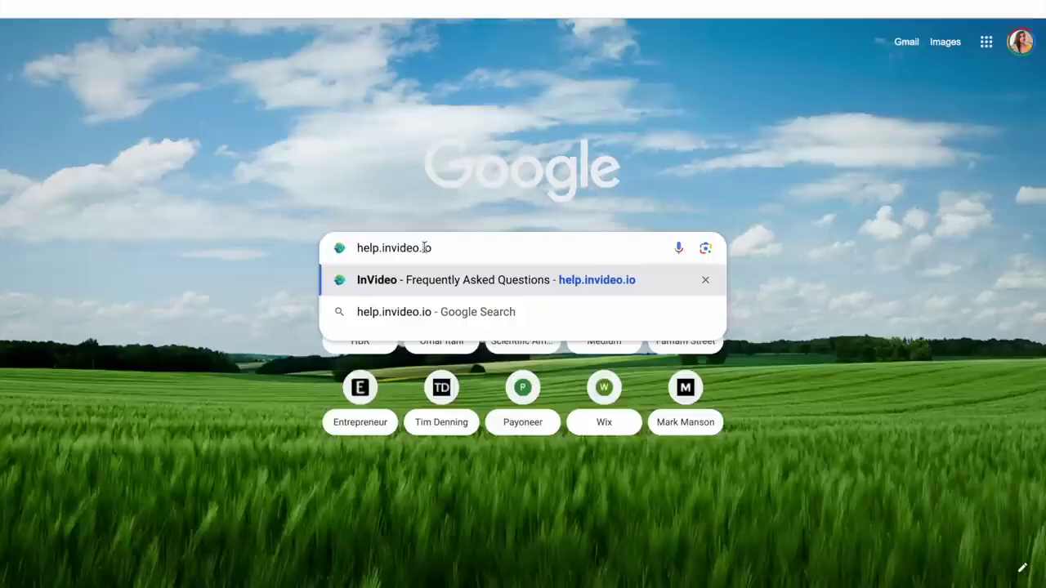
Load help.invideo.io, browse the Help Center categories, then type SUCCESS MOTIVATION as the heading.
{"action": "key", "text": "Return"}
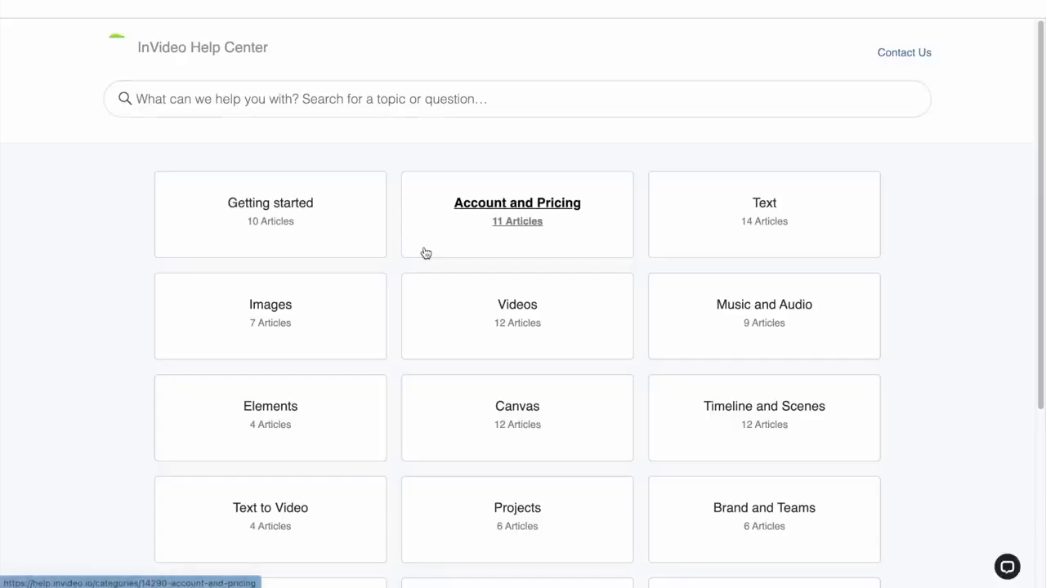
{"action": "scroll", "coordinate": [866, 254], "scroll_direction": "down", "scroll_amount": 2}
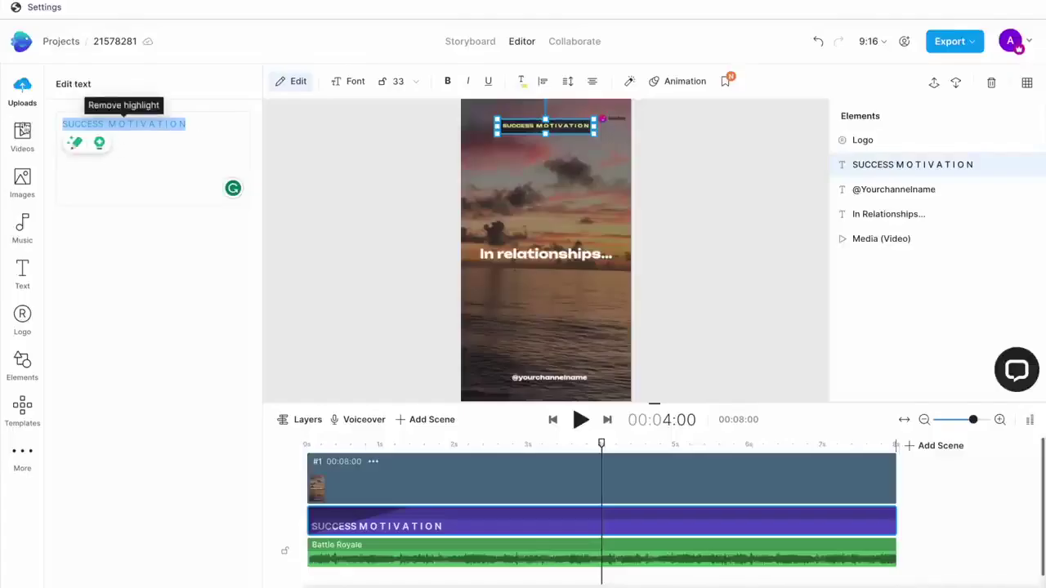
{"action": "type", "text": "SUCCESS"}
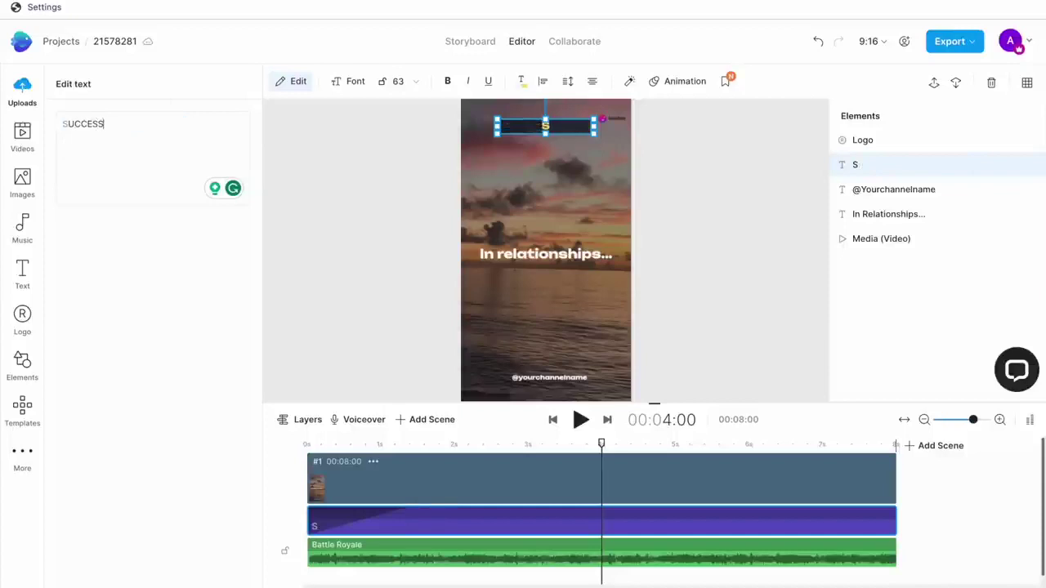
{"action": "type", "text": " MOTIVATION"}
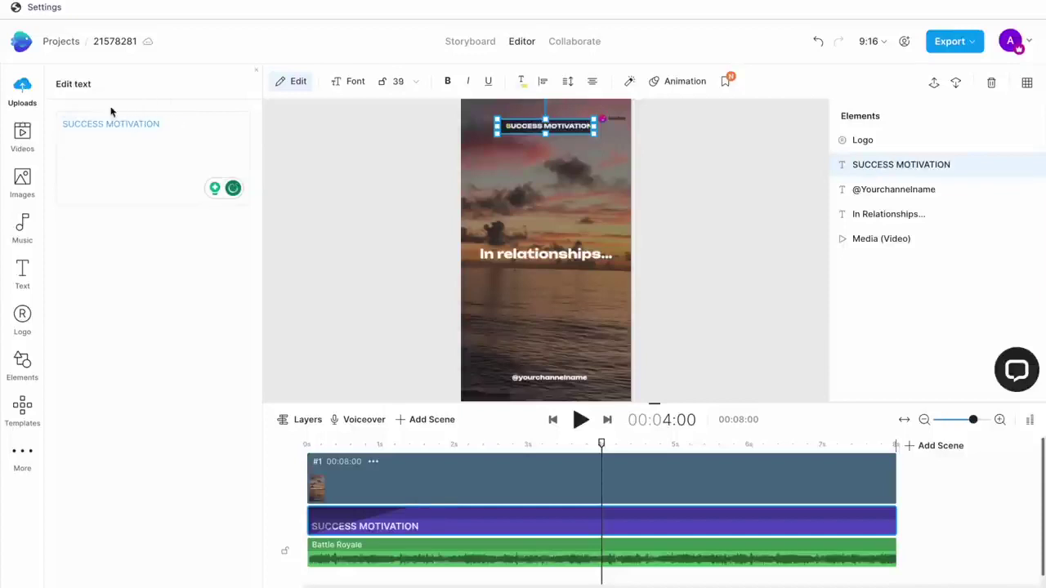
Confirm the SUCCESS MOTIVATION title and select it on the canvas.
{"action": "left_click", "coordinate": [592, 170]}
{"action": "left_click", "coordinate": [546, 126]}
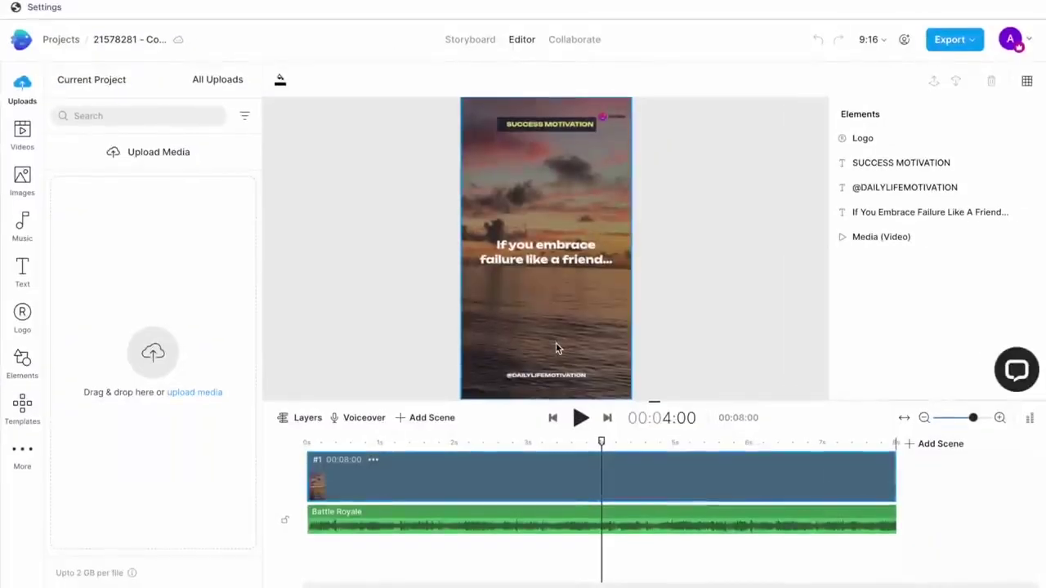
Search the stock videos for SUNRISE and drag the 00:40 sea clip onto the Short.
{"action": "left_click", "coordinate": [325, 329]}
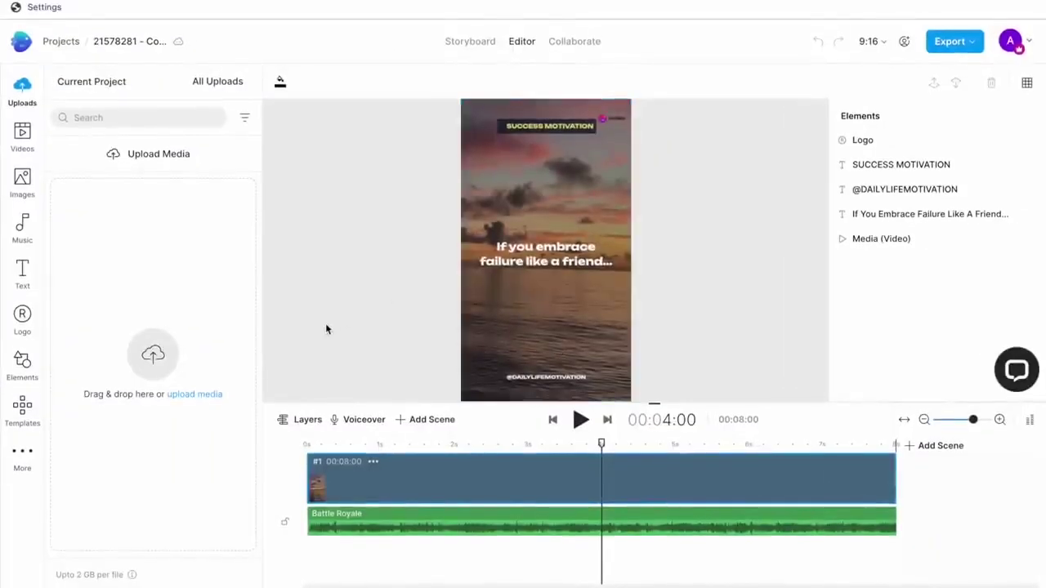
{"action": "left_click", "coordinate": [484, 362]}
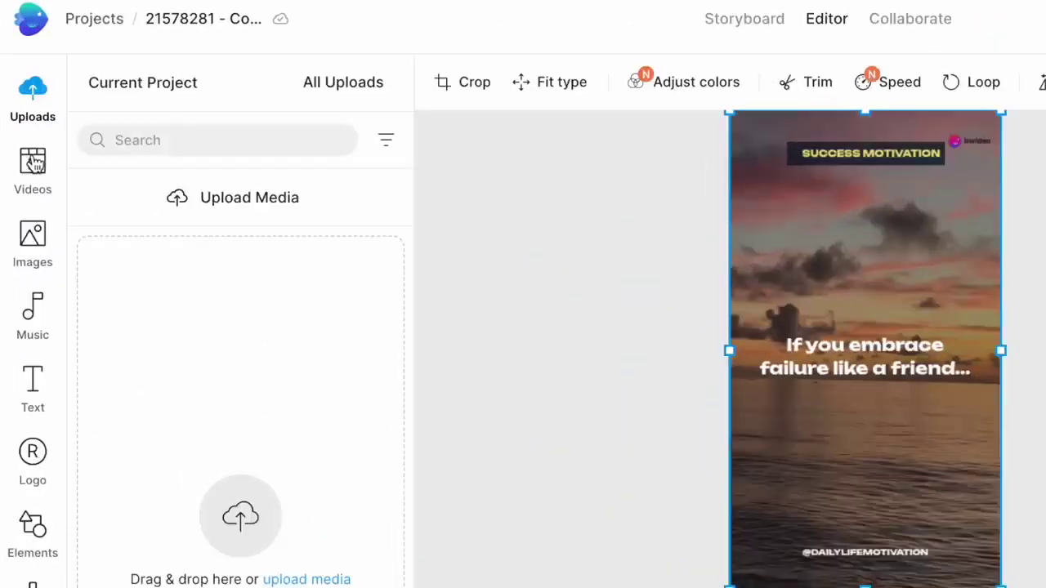
{"action": "left_click", "coordinate": [33, 162]}
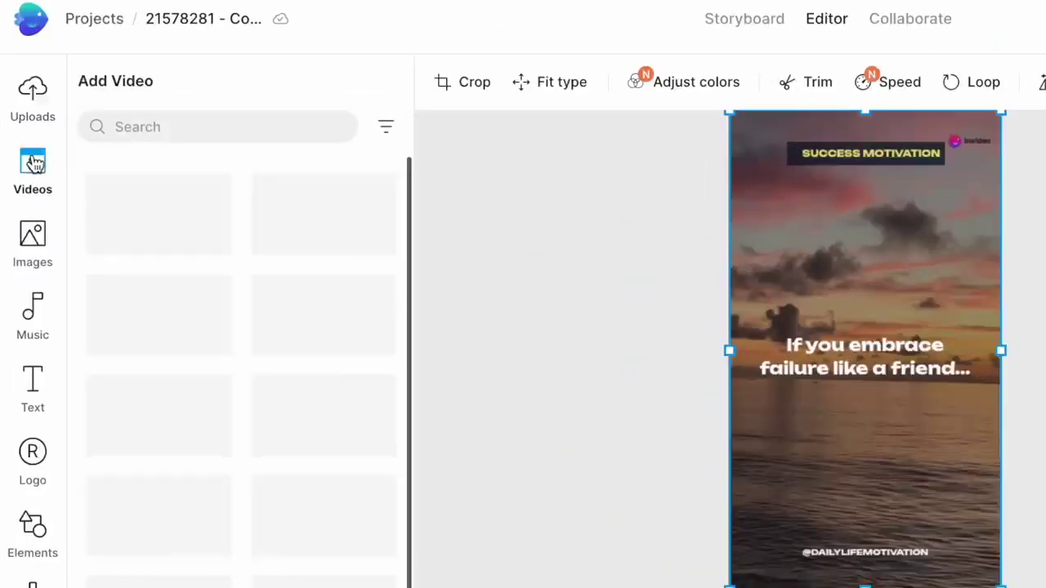
{"action": "left_click", "coordinate": [199, 126]}
{"action": "type", "text": "MOUNTAINS"}
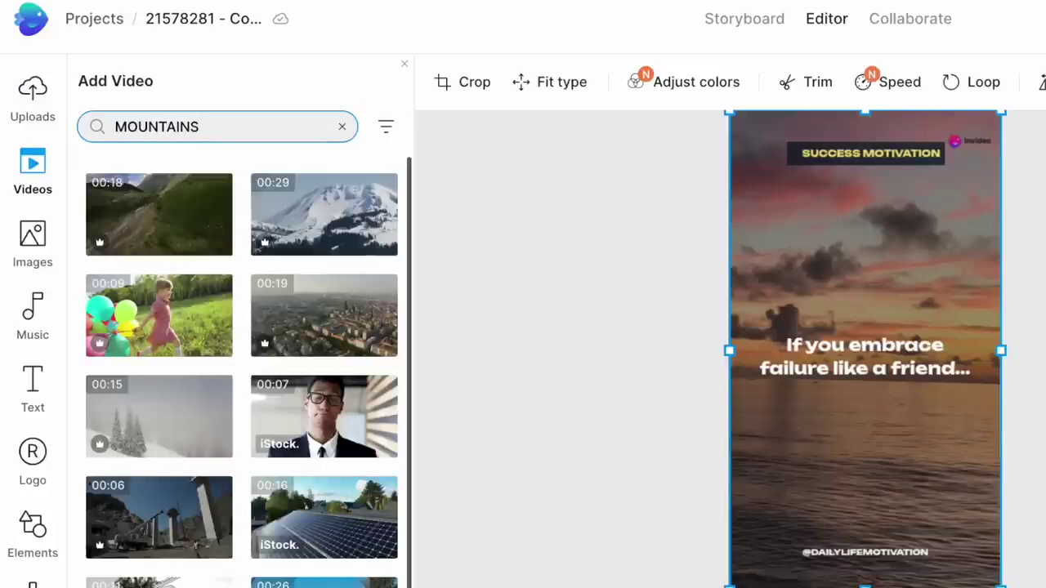
{"action": "key", "text": "ctrl+a"}
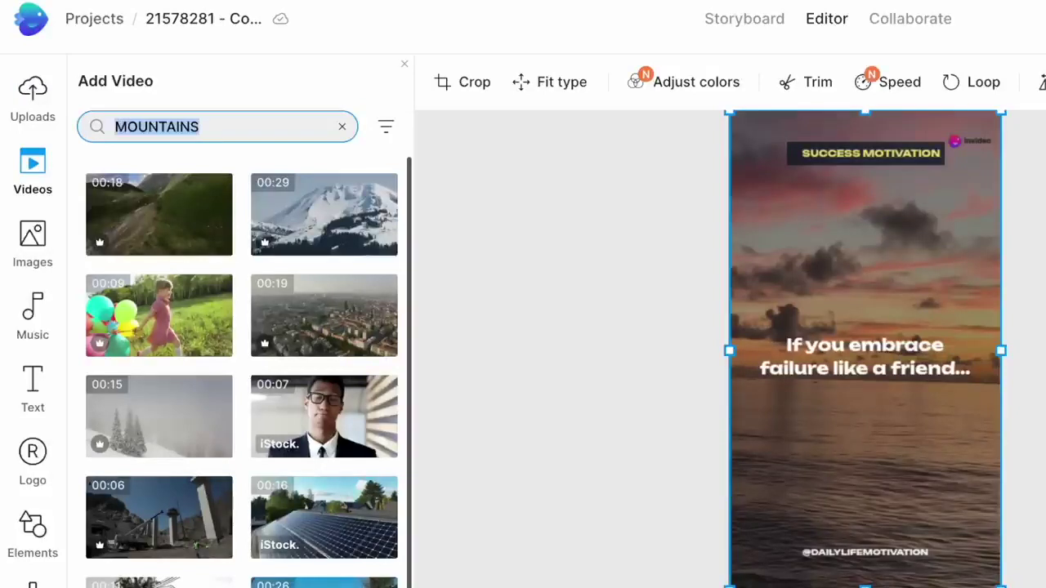
{"action": "key", "text": "BackSpace"}
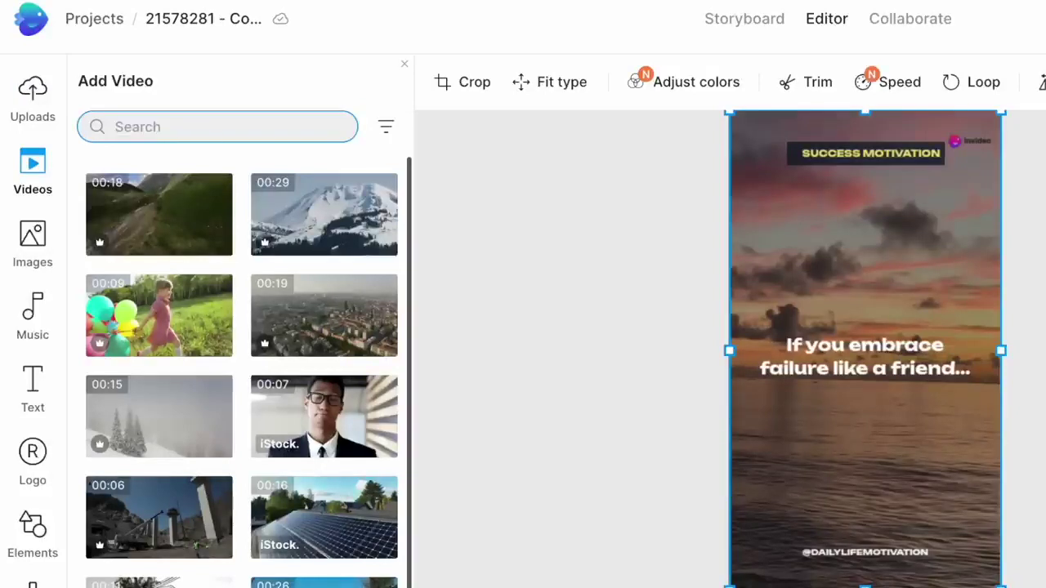
{"action": "type", "text": "SUNRISE"}
{"action": "key", "text": "Return"}
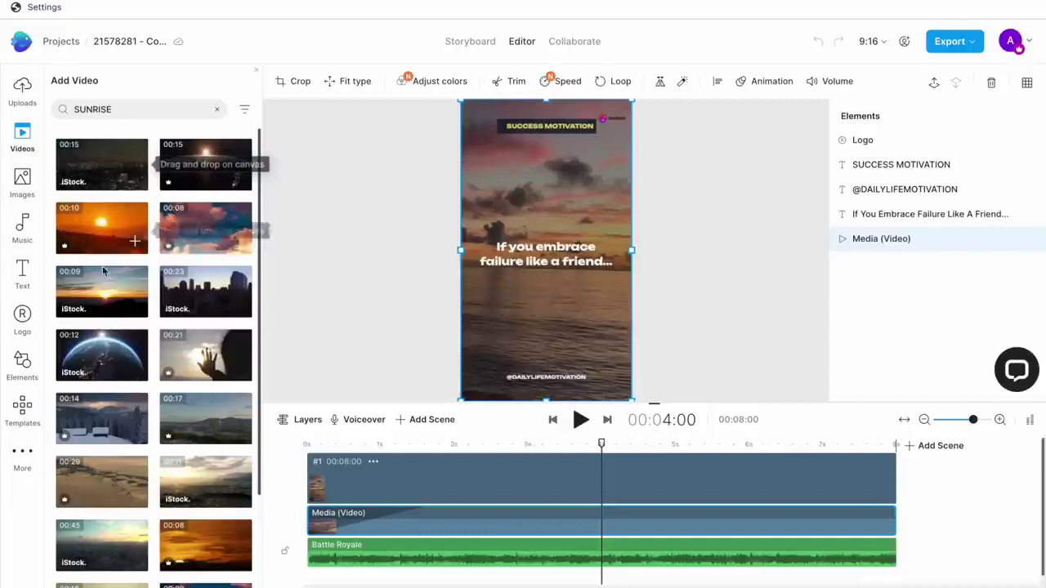
{"action": "scroll", "coordinate": [204, 335], "scroll_direction": "down", "scroll_amount": 5}
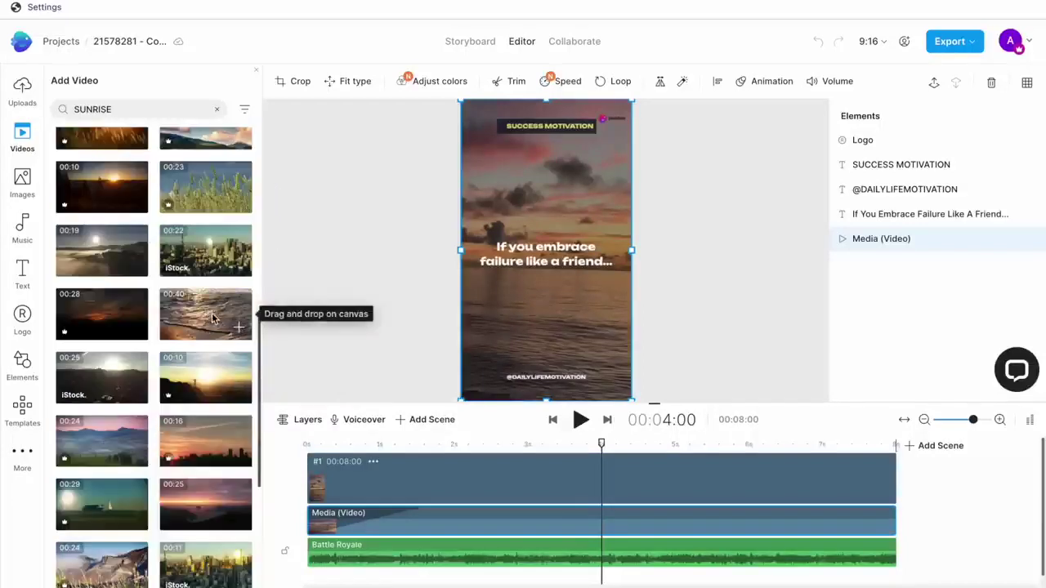
{"action": "left_click_drag", "start_coordinate": [216, 317], "coordinate": [469, 145]}
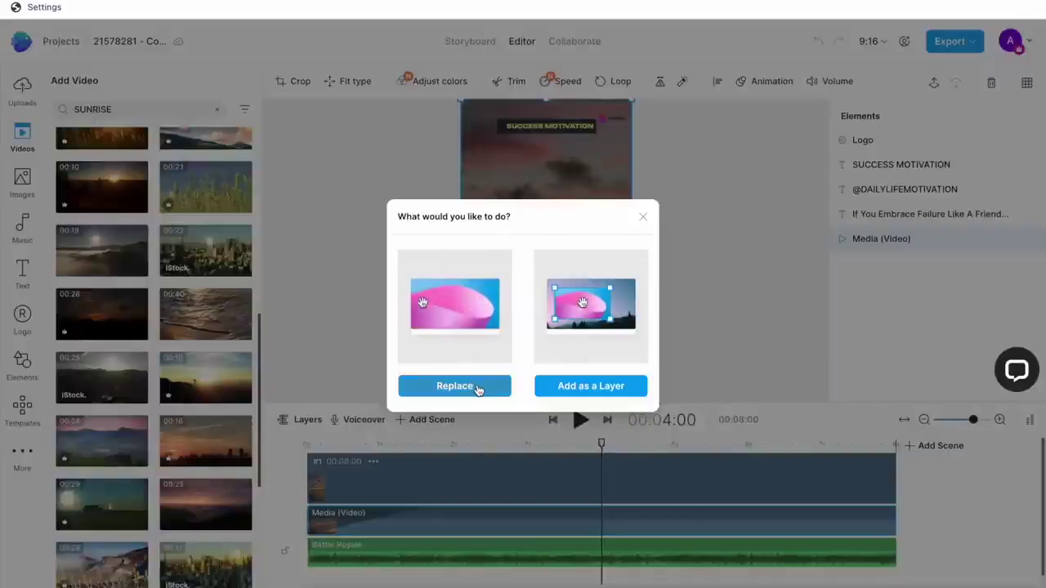
Swap the background for the sea clip, trimmed to the 8-second scene with its section shifted slightly later.
{"action": "left_click", "coordinate": [479, 390]}
{"action": "left_click", "coordinate": [1032, 572]}
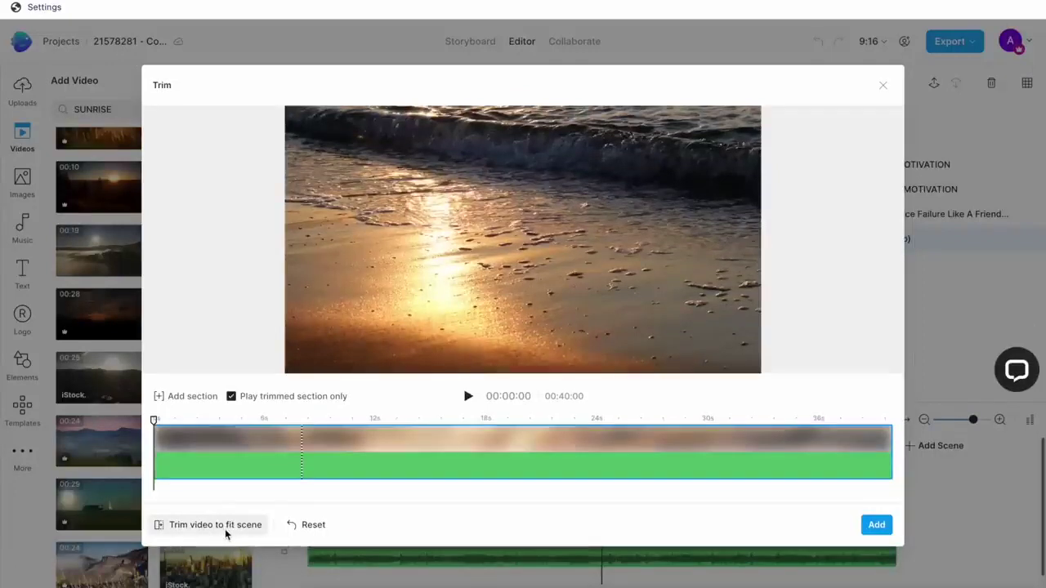
{"action": "left_click", "coordinate": [226, 527]}
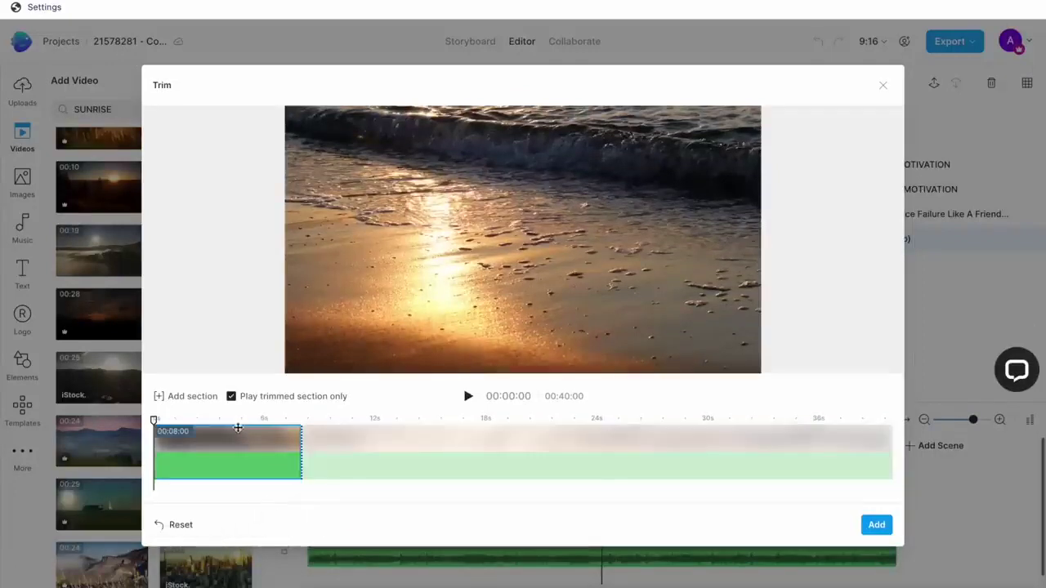
{"action": "left_click_drag", "start_coordinate": [237, 433], "coordinate": [247, 433]}
{"action": "left_click", "coordinate": [875, 527]}
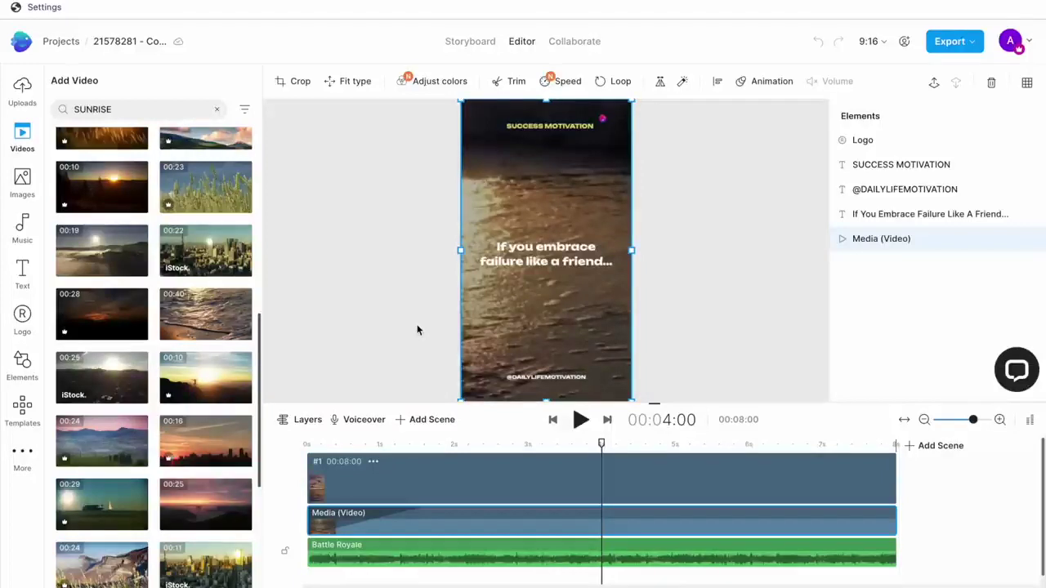
Give the SUCCESS MOTIVATION heading a #FFD900 yellow background fill with dark highlight text.
{"action": "left_click", "coordinate": [560, 126]}
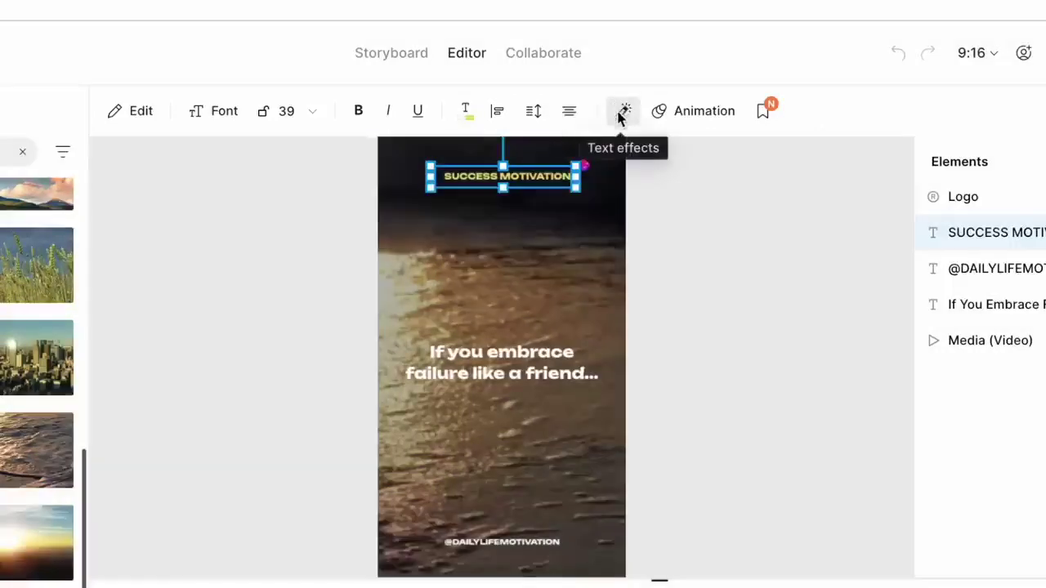
{"action": "left_click", "coordinate": [622, 112]}
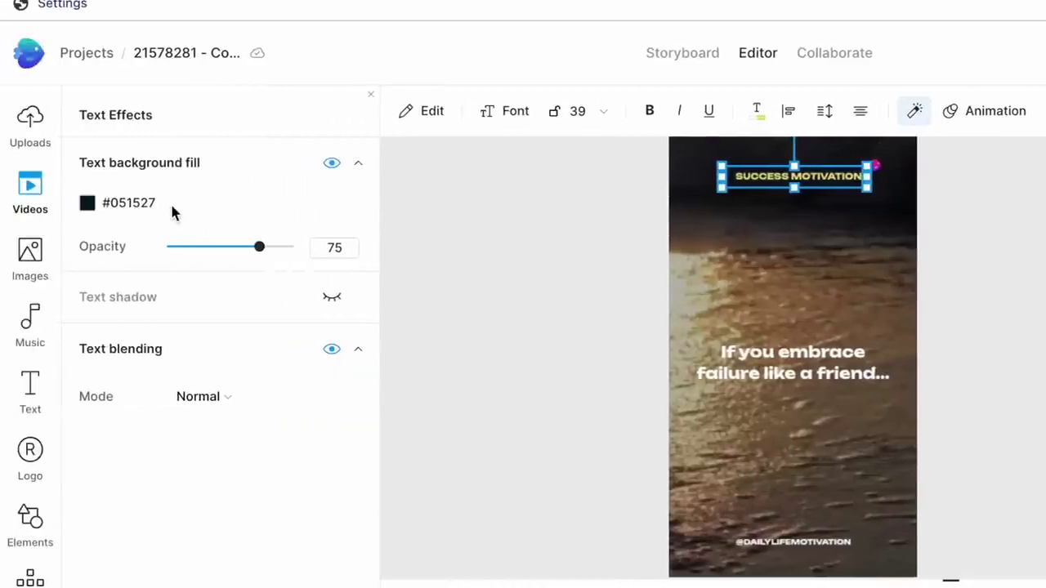
{"action": "left_click", "coordinate": [88, 203]}
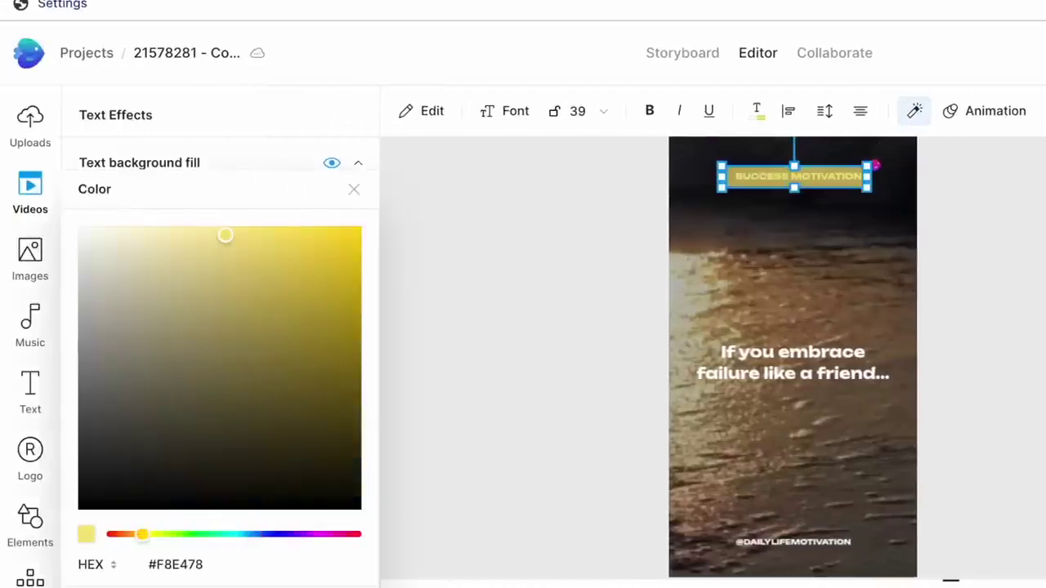
{"action": "left_click_drag", "start_coordinate": [224, 233], "coordinate": [387, 175]}
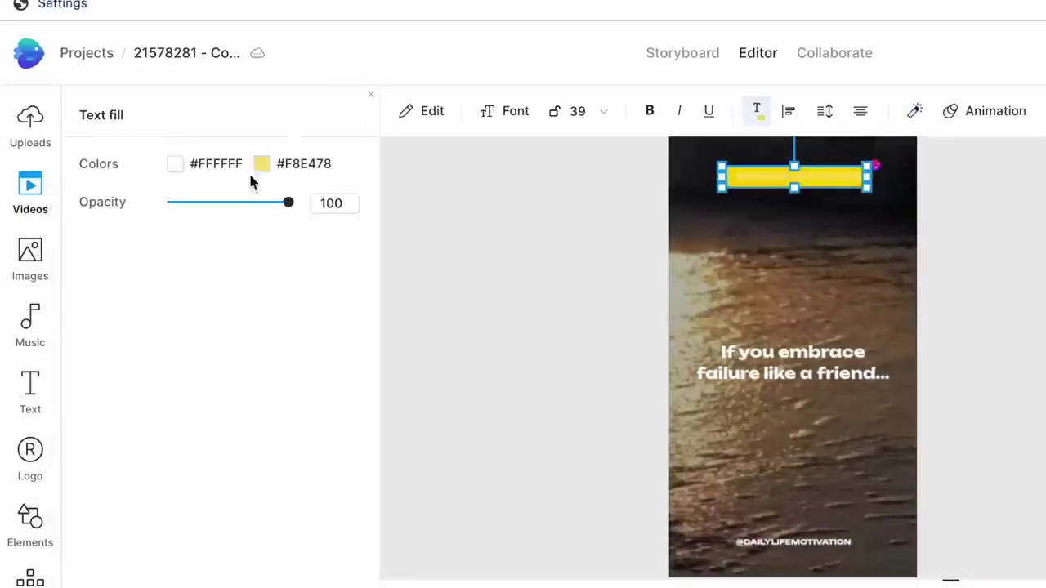
{"action": "left_click", "coordinate": [261, 163]}
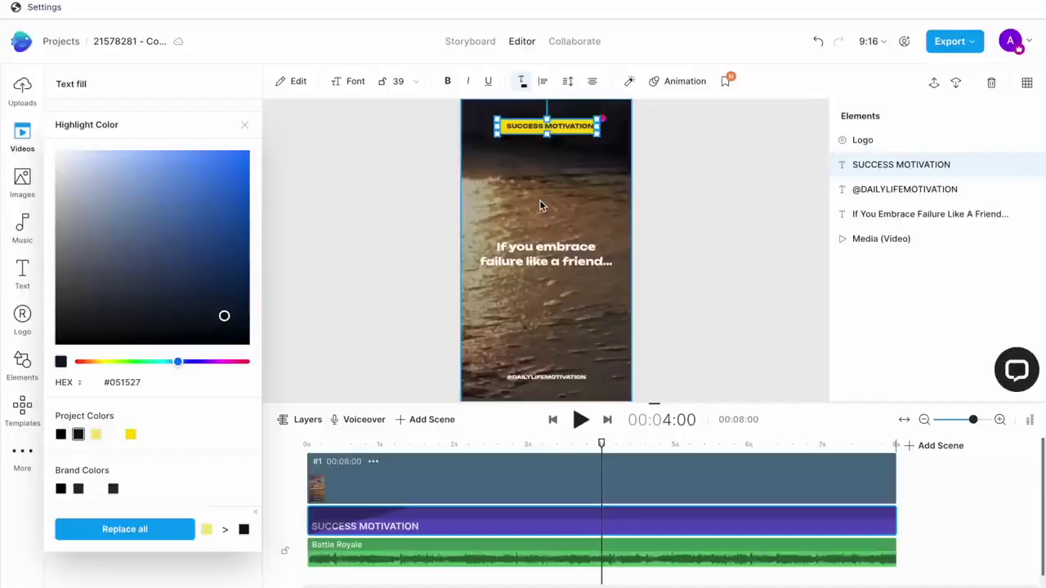
{"action": "left_click", "coordinate": [573, 180]}
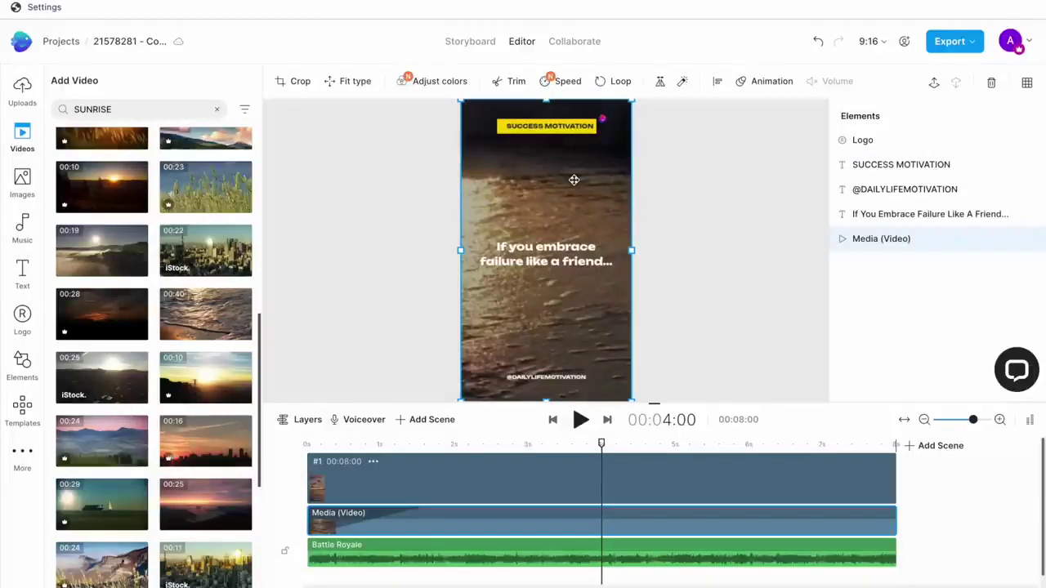
Resize the project to a vertical 9:16 version.
{"action": "left_click", "coordinate": [540, 255]}
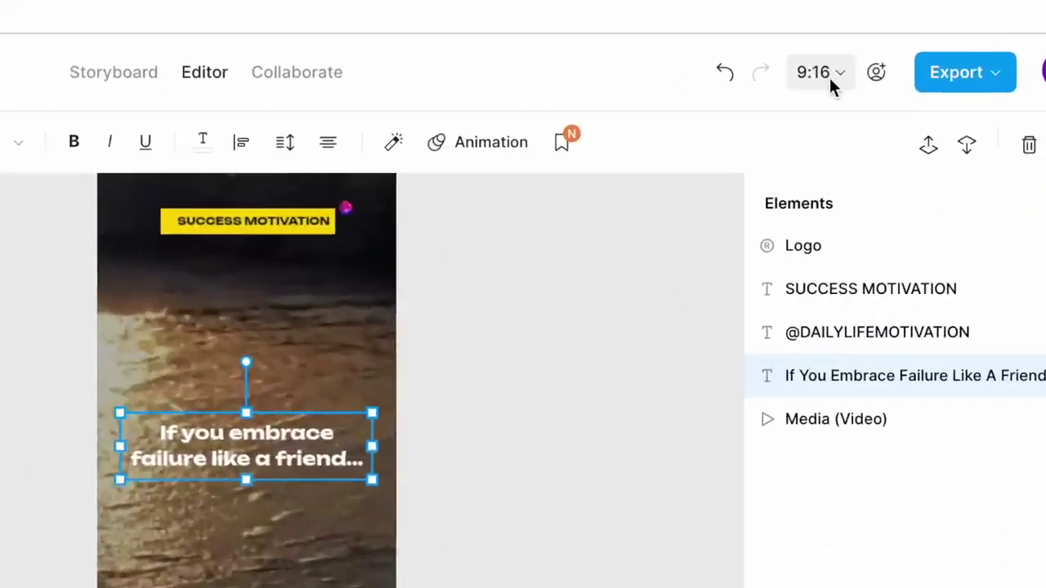
{"action": "left_click", "coordinate": [830, 70]}
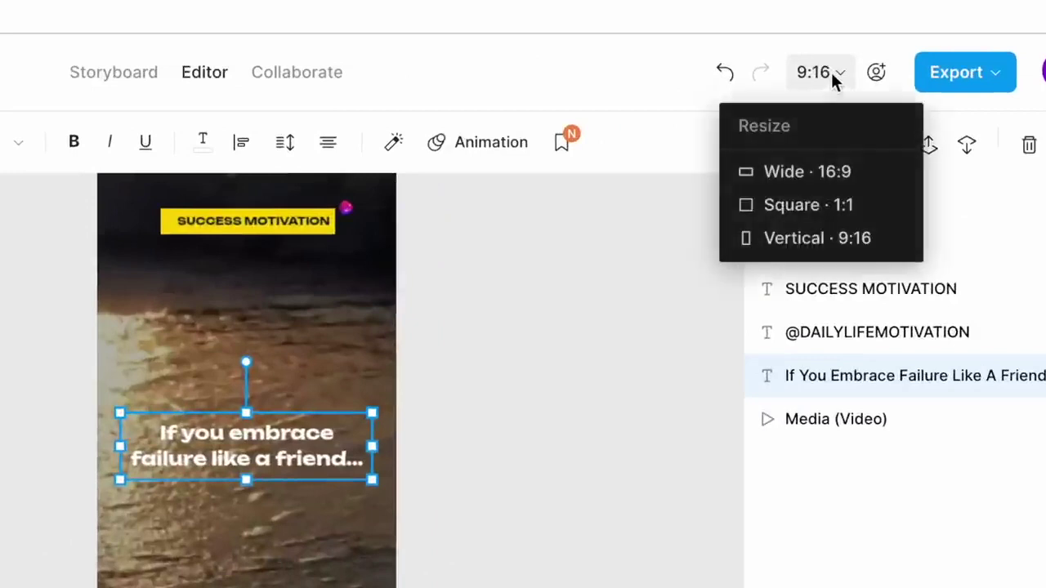
{"action": "left_click", "coordinate": [831, 241]}
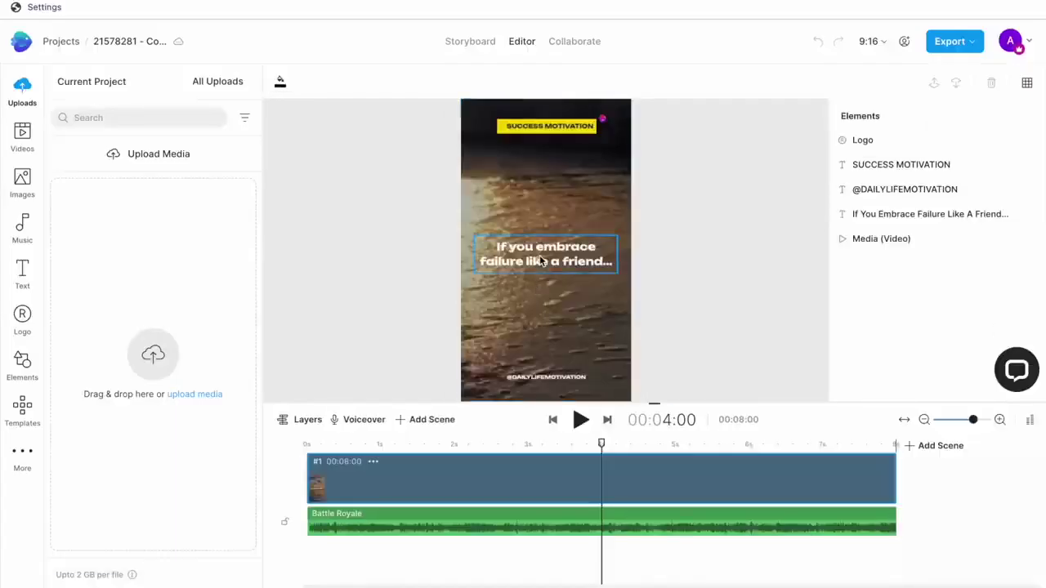
Paste the next quote pair, ending 'You'll find success waiting at the finish line,' then select exports in Finder.
{"action": "left_click", "coordinate": [541, 261]}
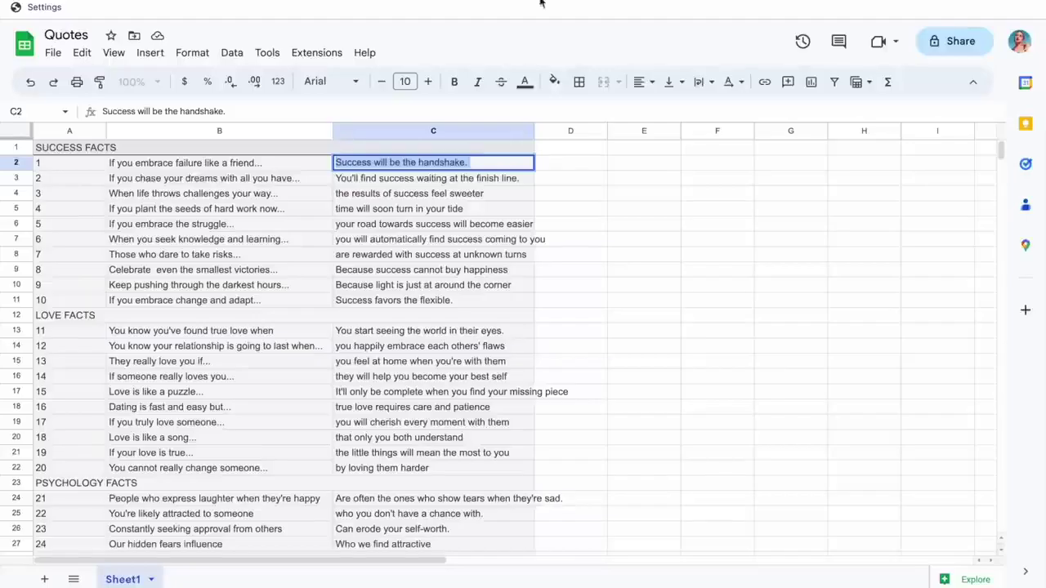
{"action": "left_click", "coordinate": [207, 177]}
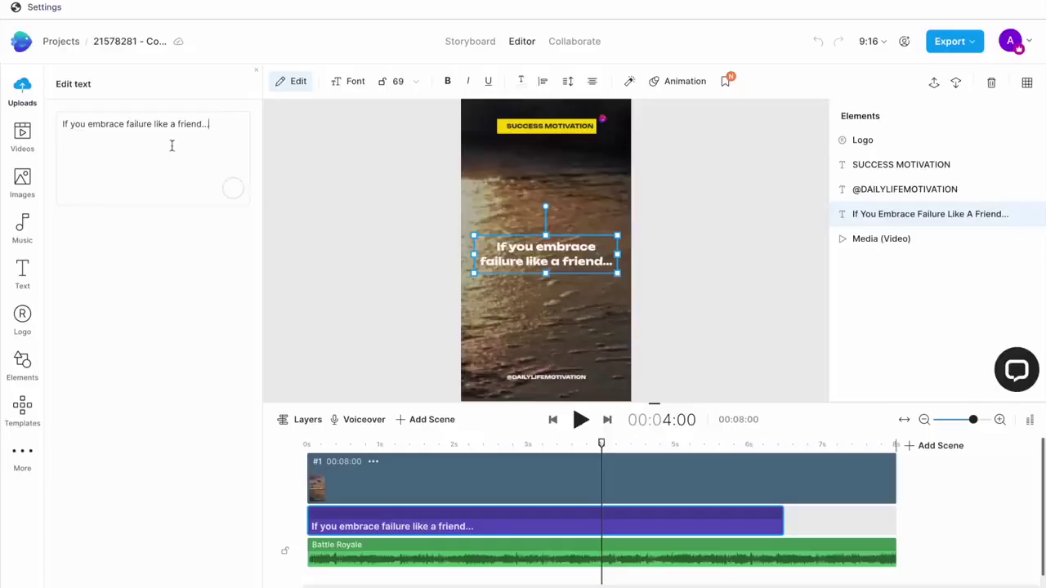
{"action": "key", "text": "ctrl+a"}
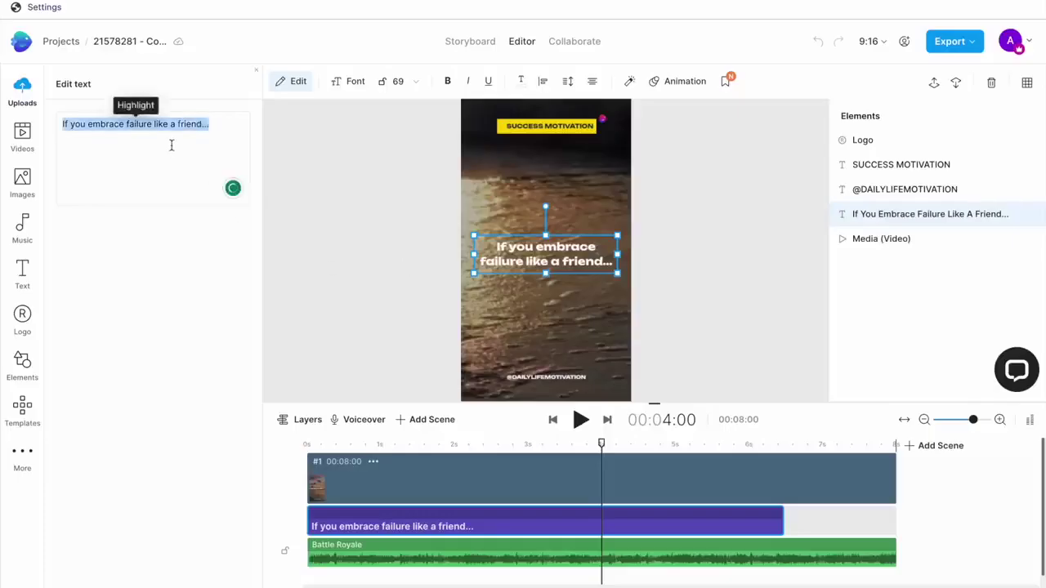
{"action": "type", "text": "If you chase your dreams with all you have..."}
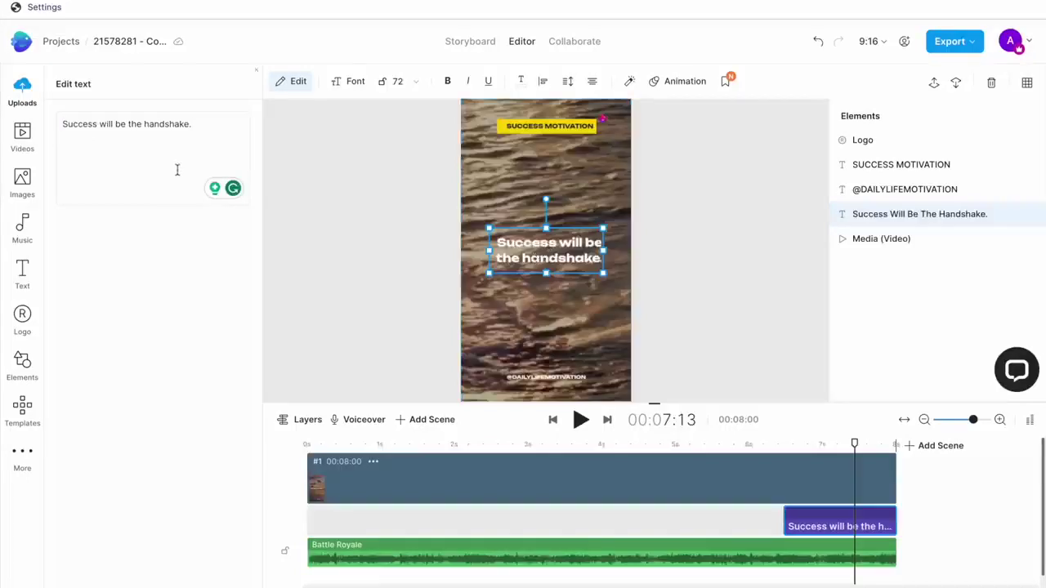
{"action": "key", "text": "ctrl+a"}
{"action": "type", "text": "You'll find success waiting at the finish line."}
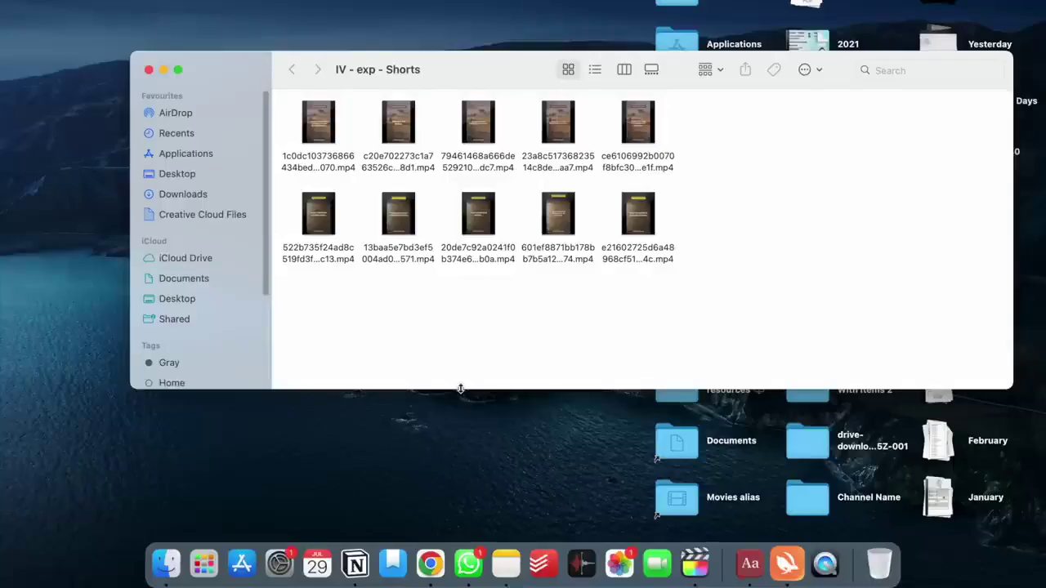
{"action": "left_click_drag", "start_coordinate": [460, 389], "coordinate": [461, 462]}
{"action": "left_click_drag", "start_coordinate": [720, 115], "coordinate": [294, 111]}
Preview the exported mp4s in IV - exp - Shorts with Quick Look and duplicate the selection.
{"action": "left_click", "coordinate": [319, 122]}
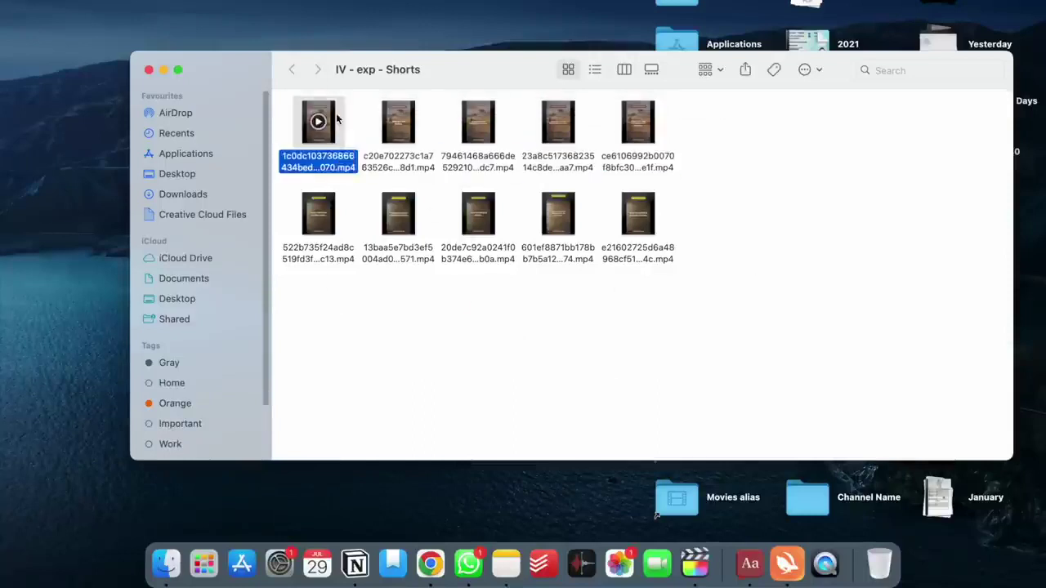
{"action": "key", "text": "space"}
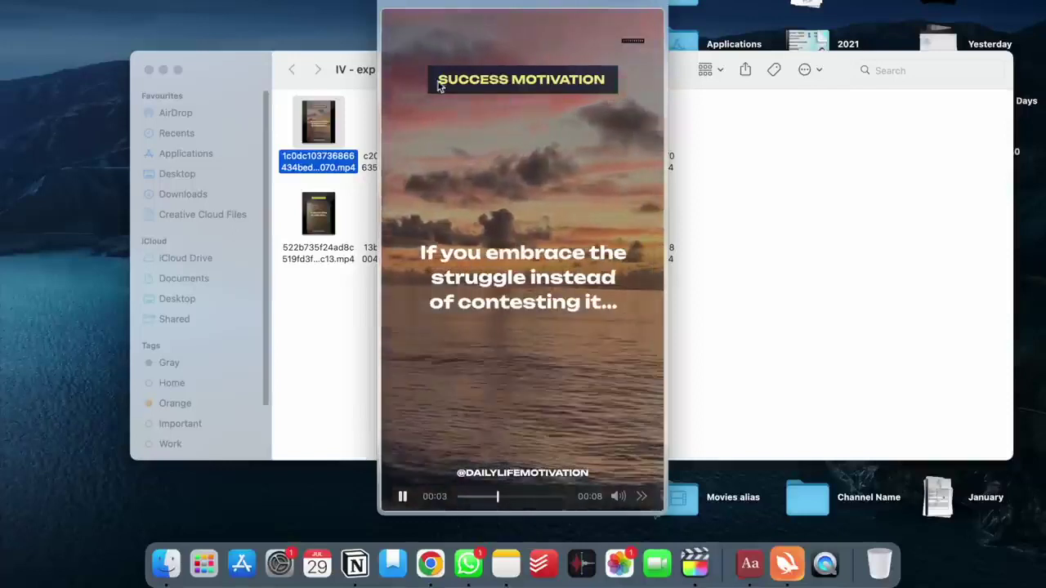
{"action": "left_click", "coordinate": [332, 199]}
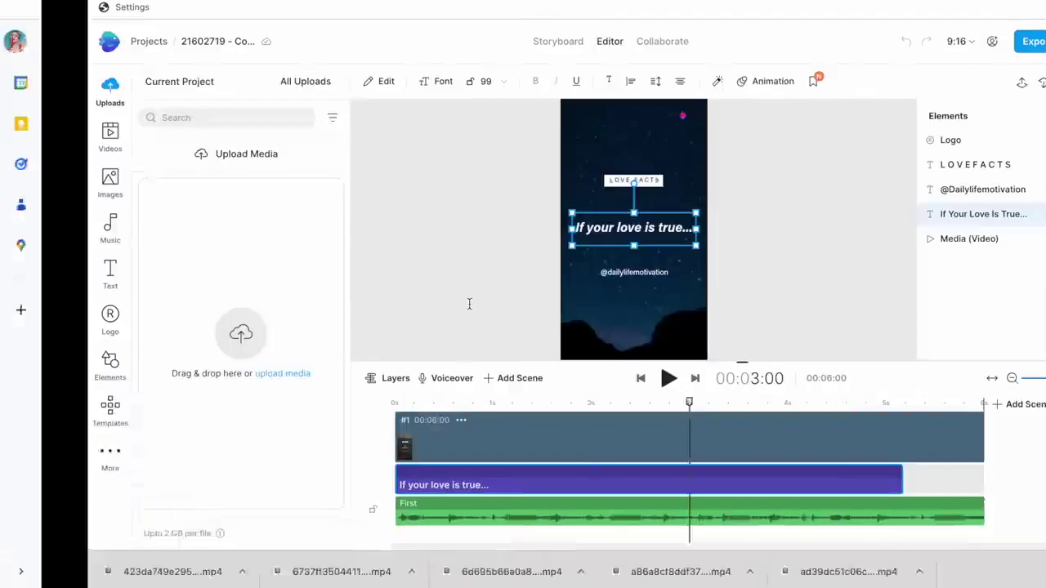
{"action": "left_click", "coordinate": [549, 229]}
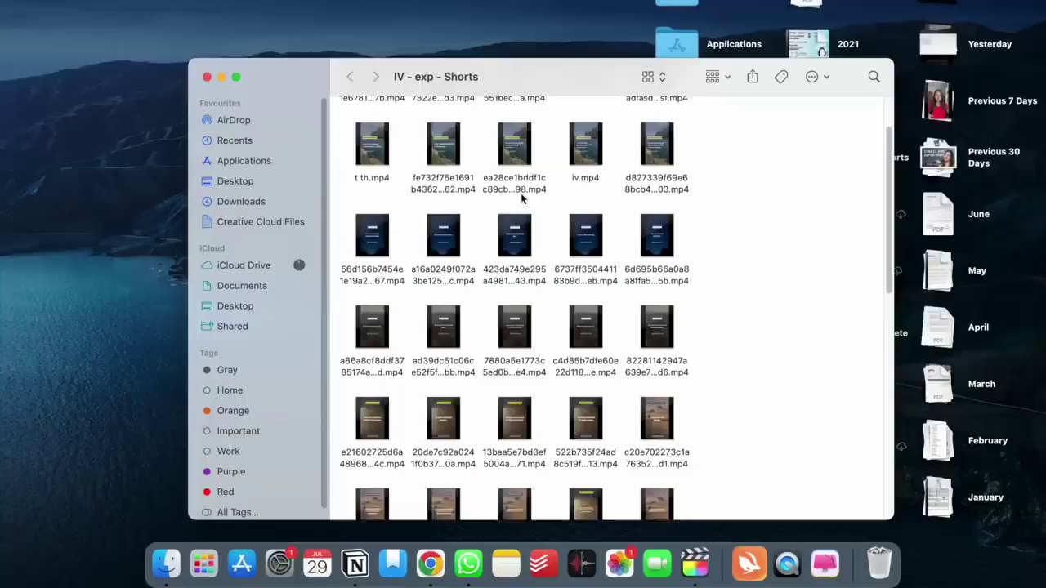
{"action": "key", "text": "super+v"}
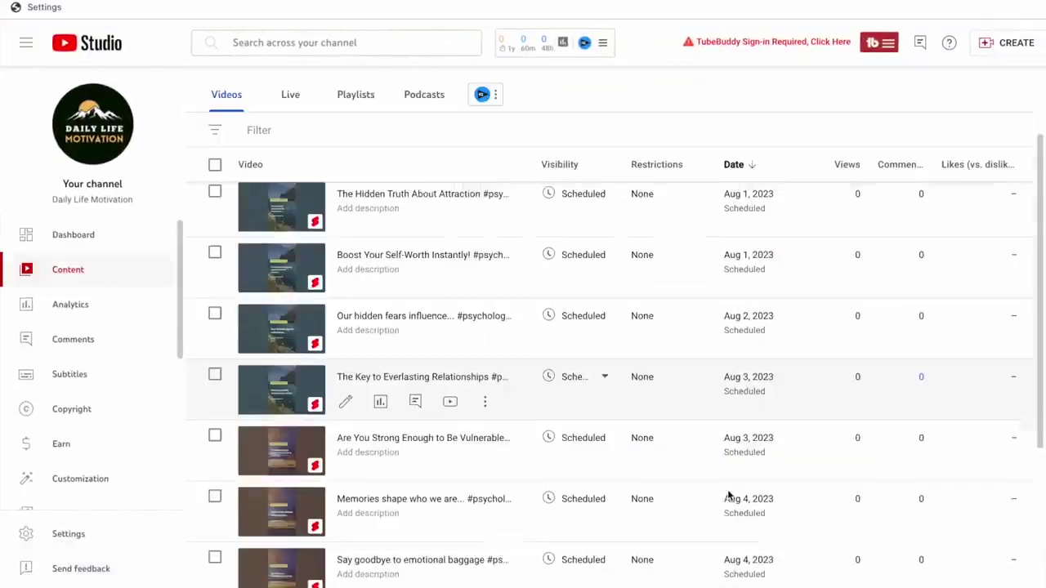
Upload the first mp4 from the IV - exp - Shorts folder to YouTube Studio.
{"action": "scroll", "coordinate": [728, 494], "scroll_direction": "down", "scroll_amount": 3}
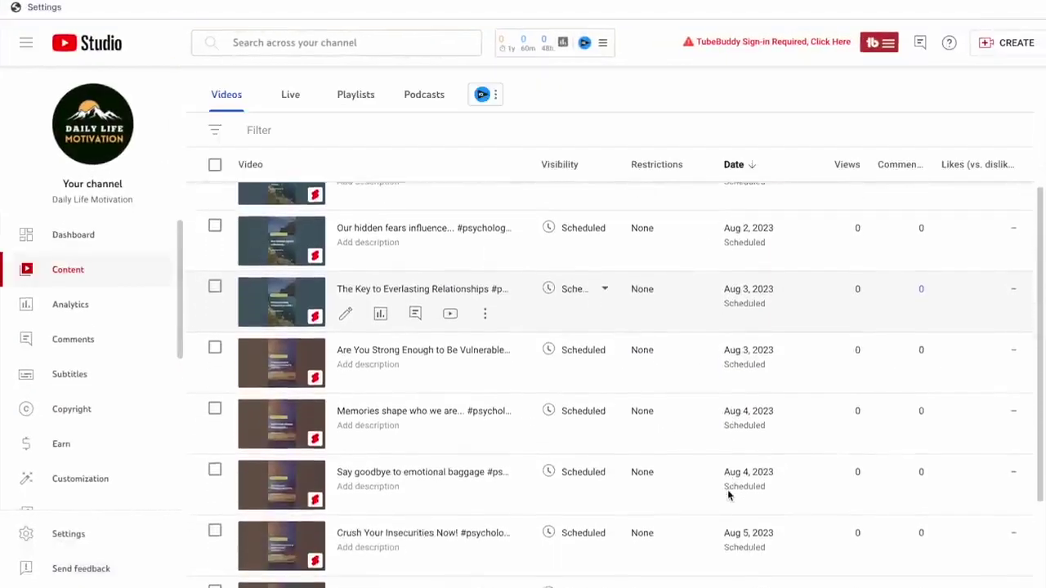
{"action": "scroll", "coordinate": [728, 494], "scroll_direction": "down", "scroll_amount": 2}
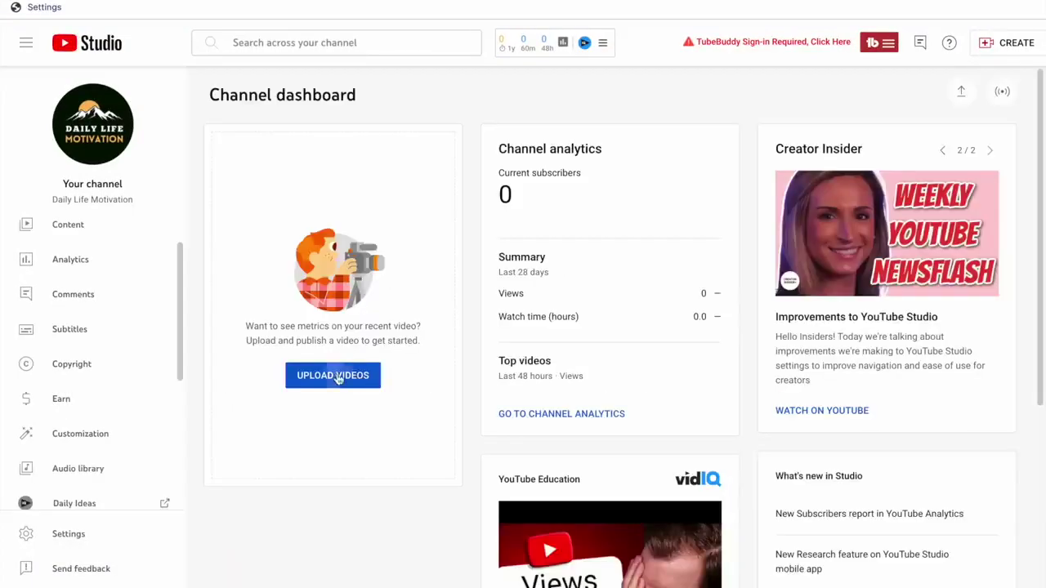
{"action": "left_click", "coordinate": [335, 375]}
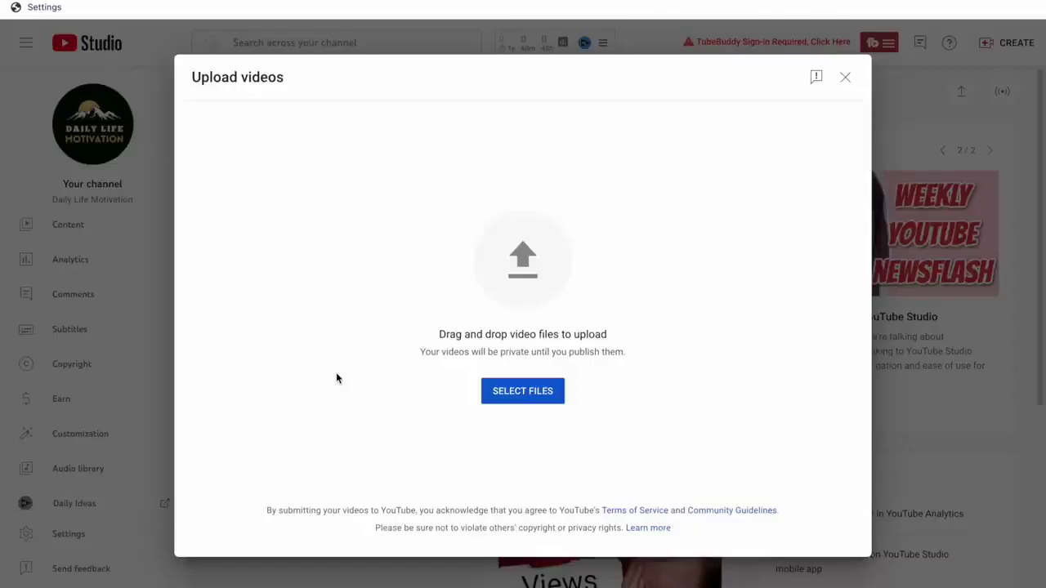
{"action": "left_click", "coordinate": [504, 391]}
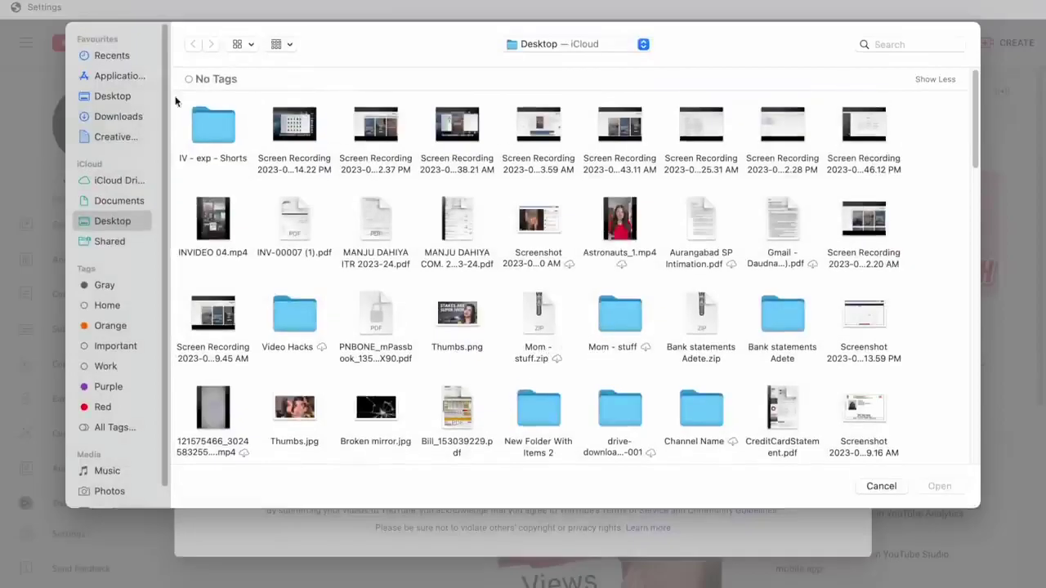
{"action": "double_click", "coordinate": [217, 124]}
{"action": "left_click", "coordinate": [214, 122]}
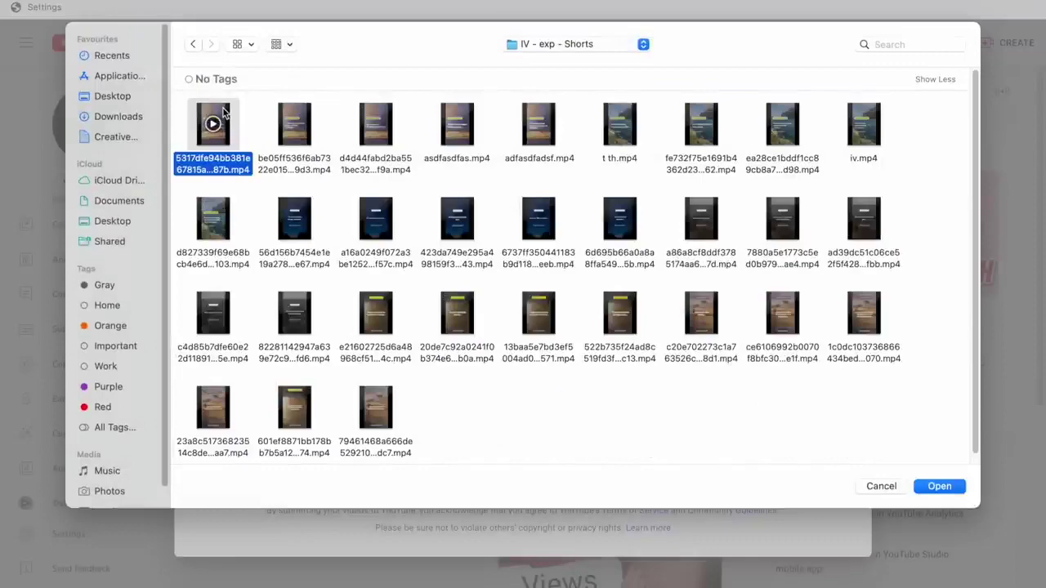
{"action": "left_click", "coordinate": [939, 485]}
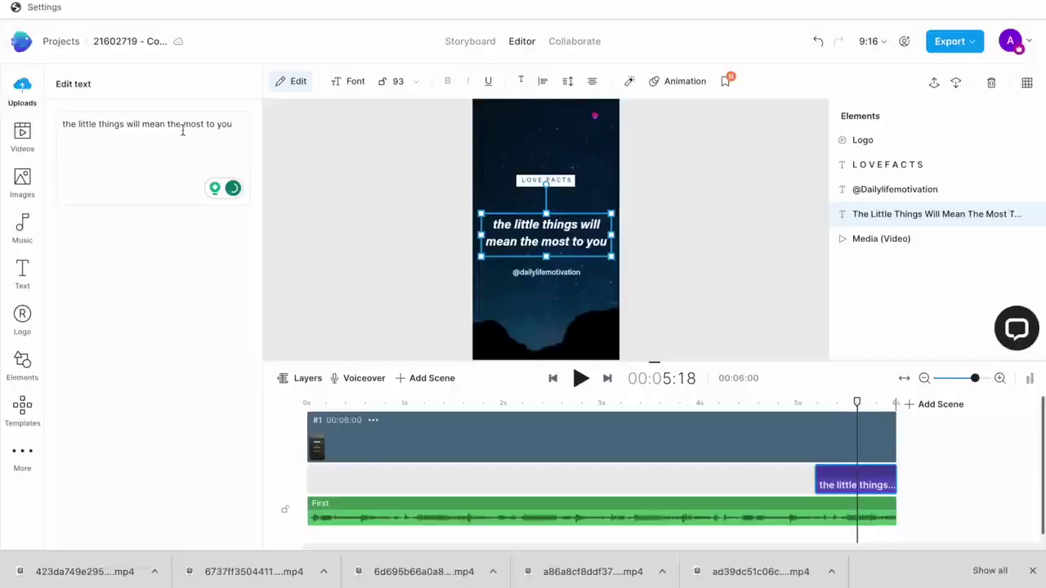
Enter the placeholder title 'title to be written' for the Short.
{"action": "type", "text": "by loving them harder"}
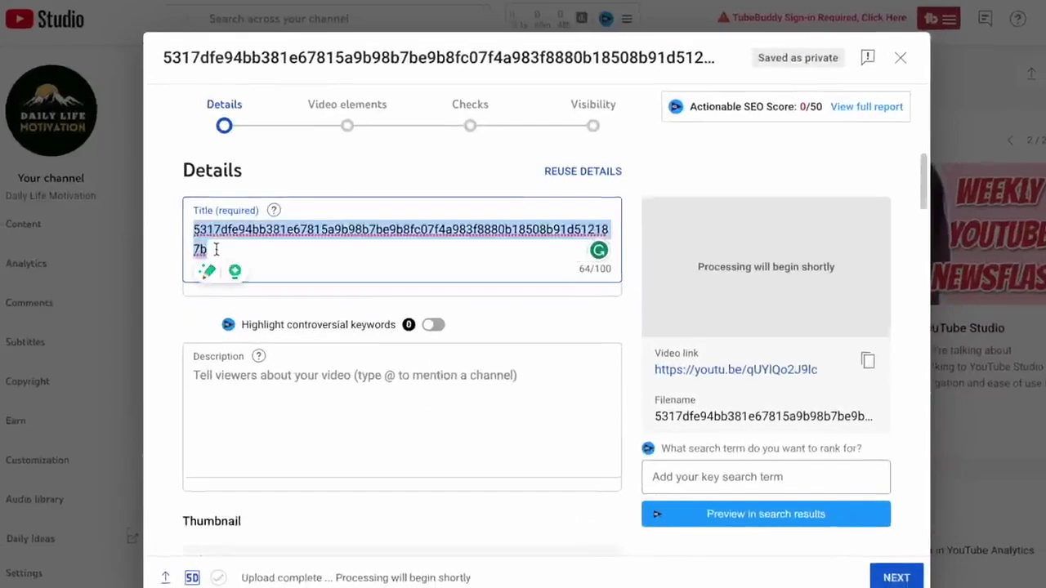
{"action": "type", "text": "title"}
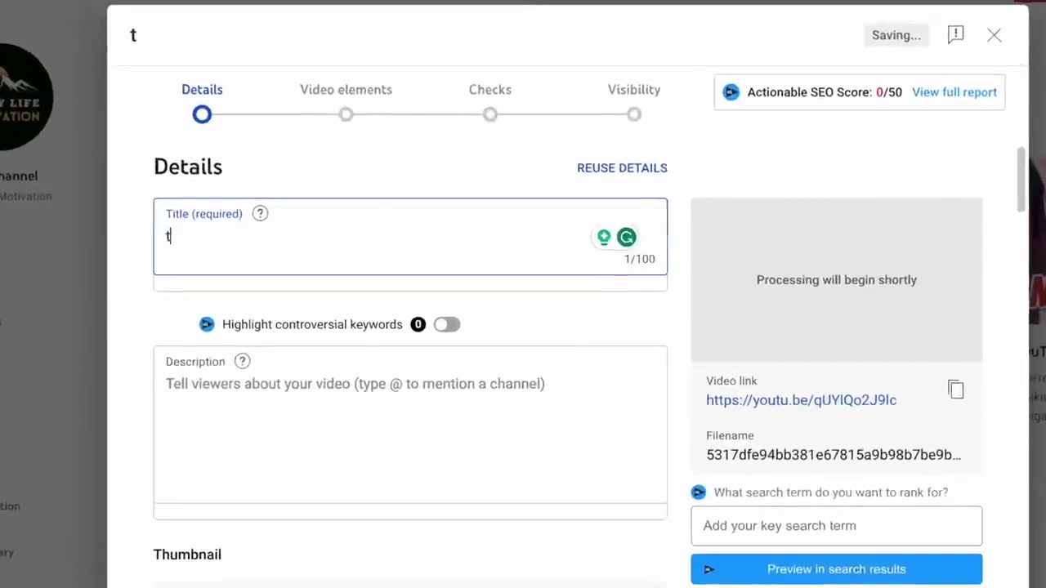
{"action": "type", "text": " to "}
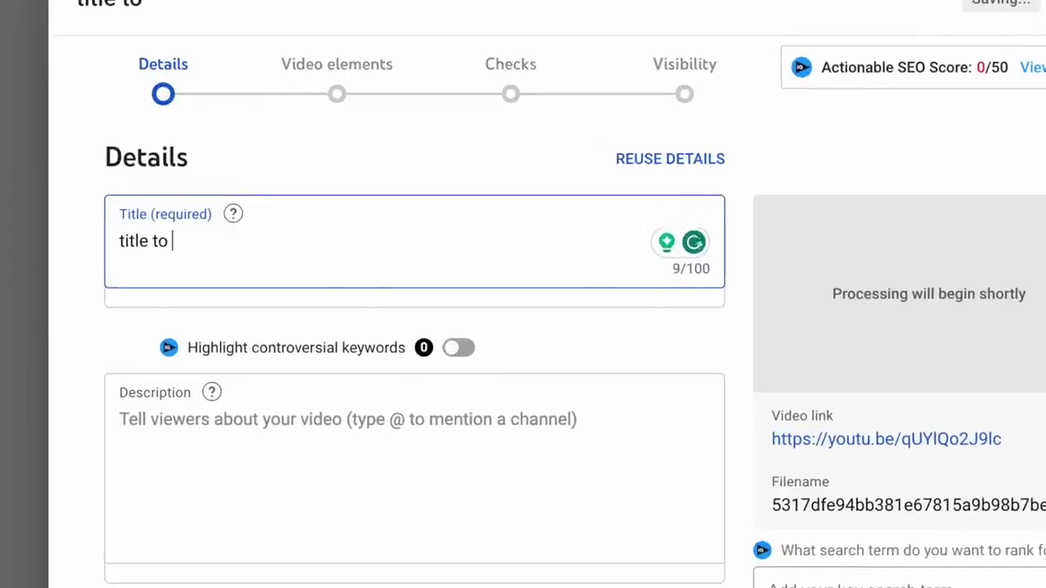
{"action": "type", "text": "we written"}
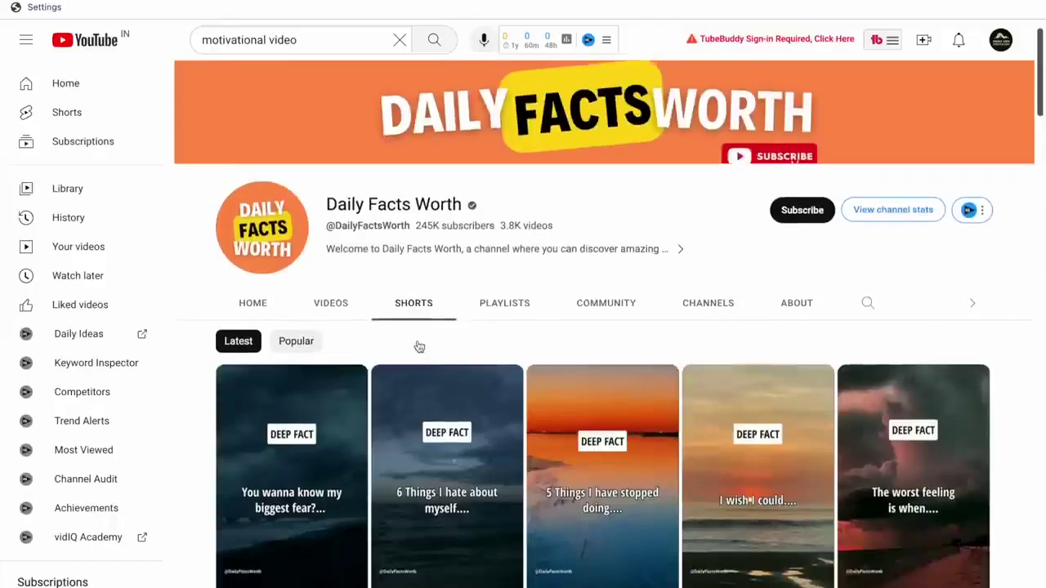
{"action": "scroll", "coordinate": [417, 347], "scroll_direction": "down", "scroll_amount": 2}
{"action": "scroll", "coordinate": [416, 347], "scroll_direction": "down", "scroll_amount": 2}
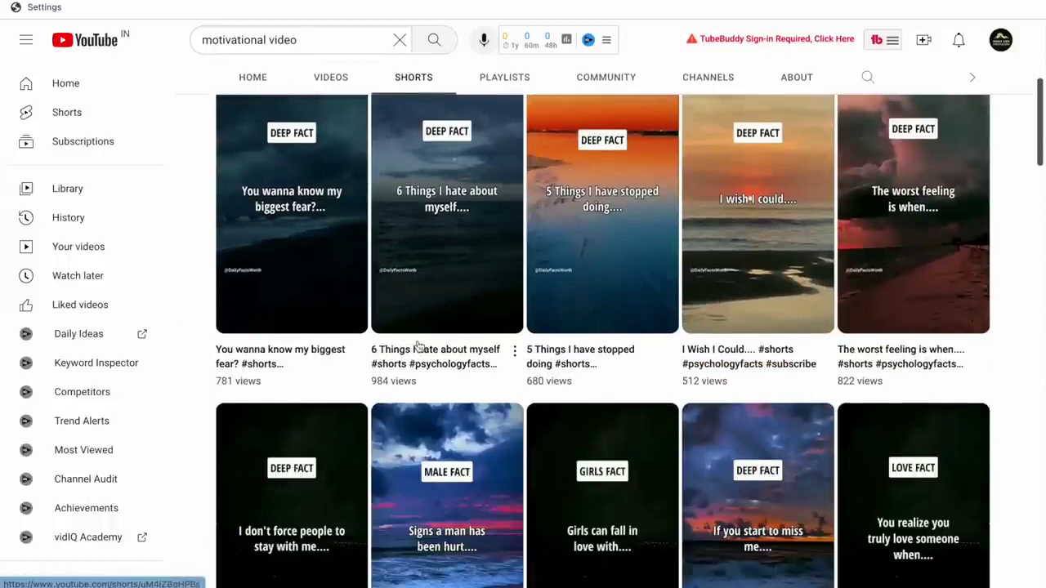
Open a channel Short and select its title 'Psychology Deep Facts #shorts #psychologyfacts #subscribe'.
{"action": "left_click", "coordinate": [448, 380]}
{"action": "left_click_drag", "start_coordinate": [262, 439], "coordinate": [523, 466]}
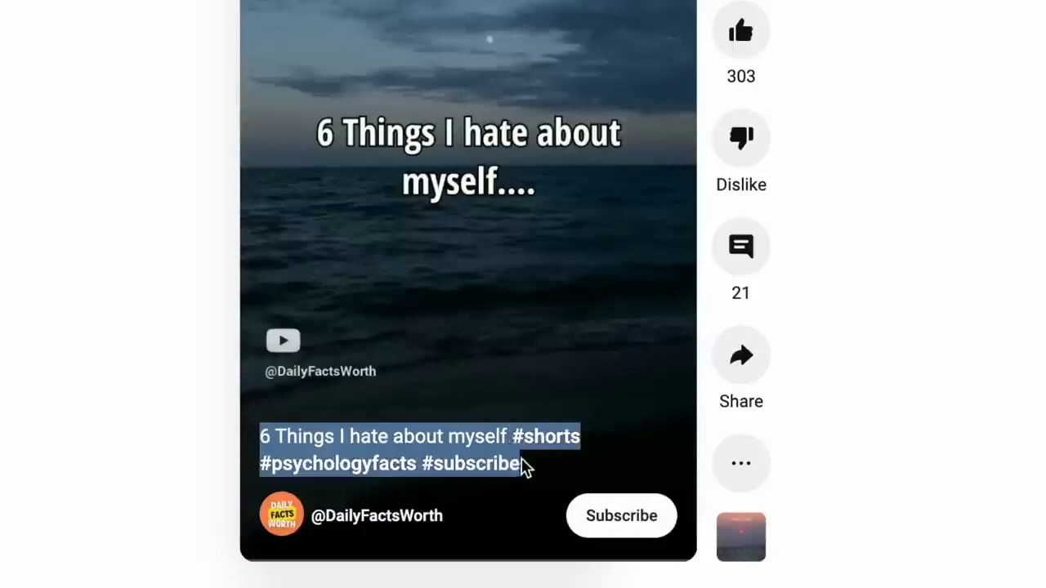
{"action": "left_click_drag", "start_coordinate": [260, 438], "coordinate": [531, 476]}
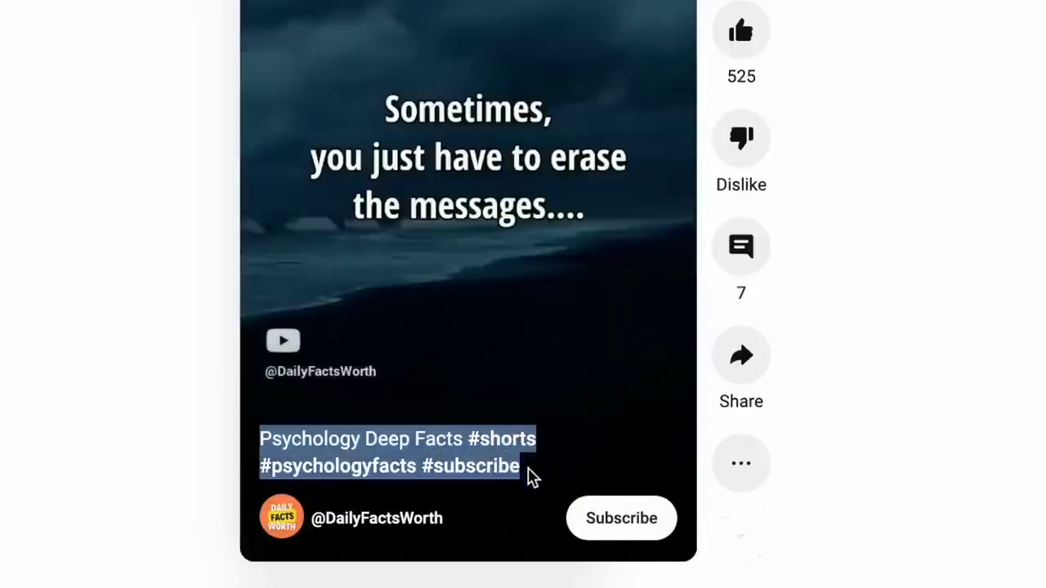
{"action": "left_click", "coordinate": [463, 79]}
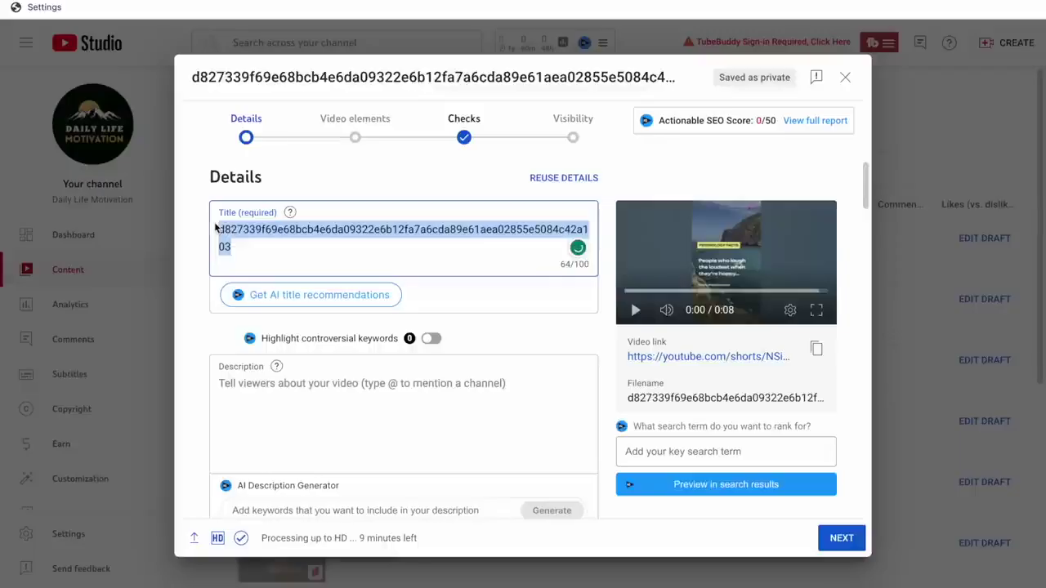
Replace the filename title with 'People who laugh the loudest #psychologyfacts #shorts #subscribe'.
{"action": "type", "text": "People who laugh the lou"}
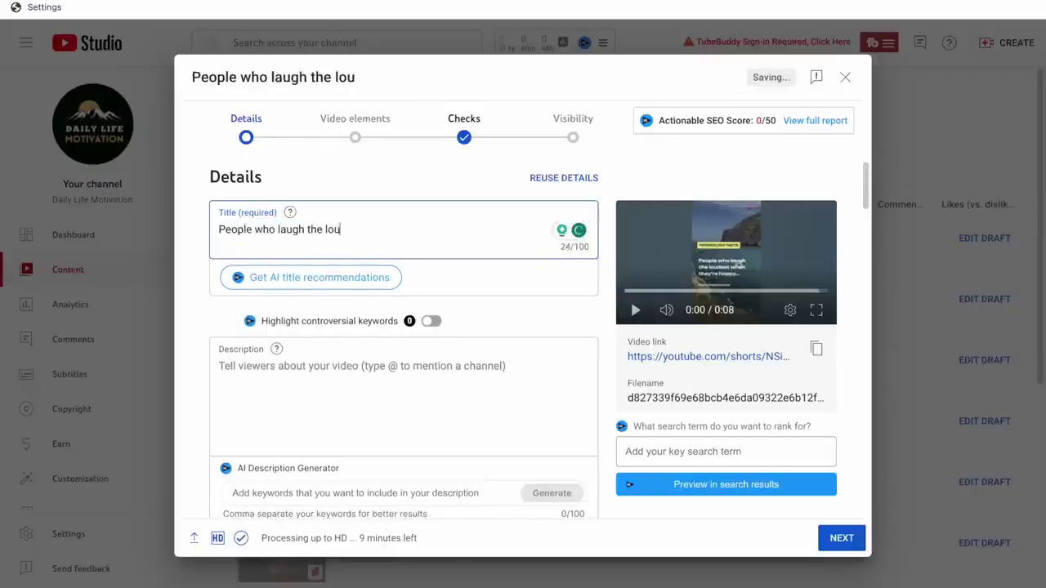
{"action": "type", "text": "dest #psychologyfacts"}
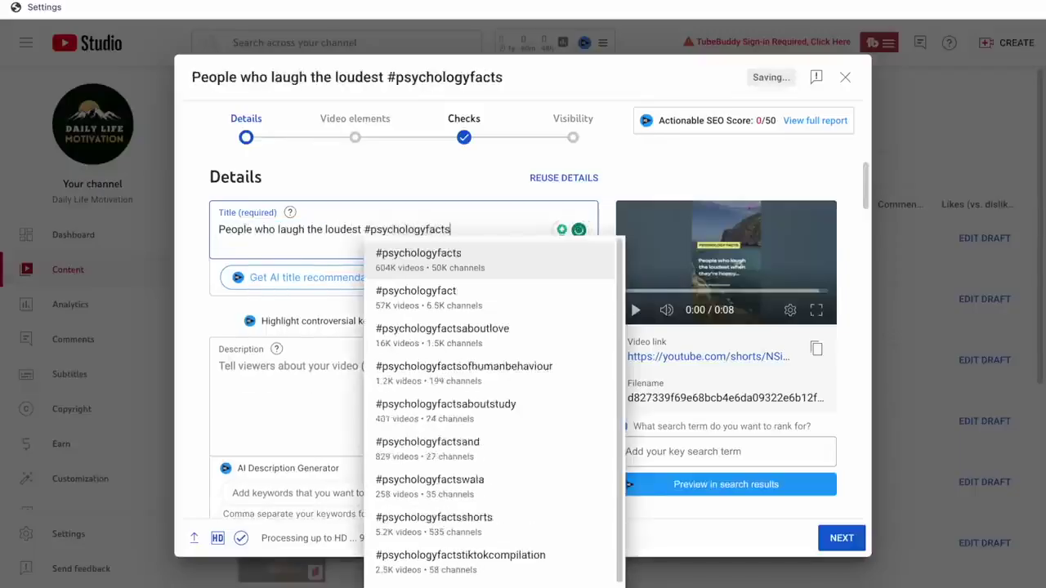
{"action": "type", "text": " #shorts "}
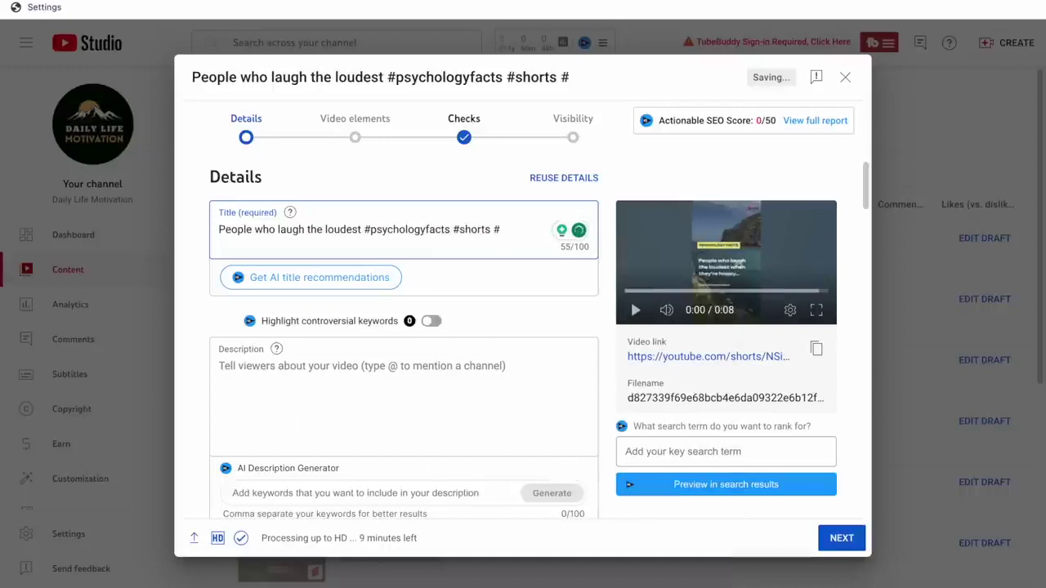
{"action": "type", "text": "#subscribe"}
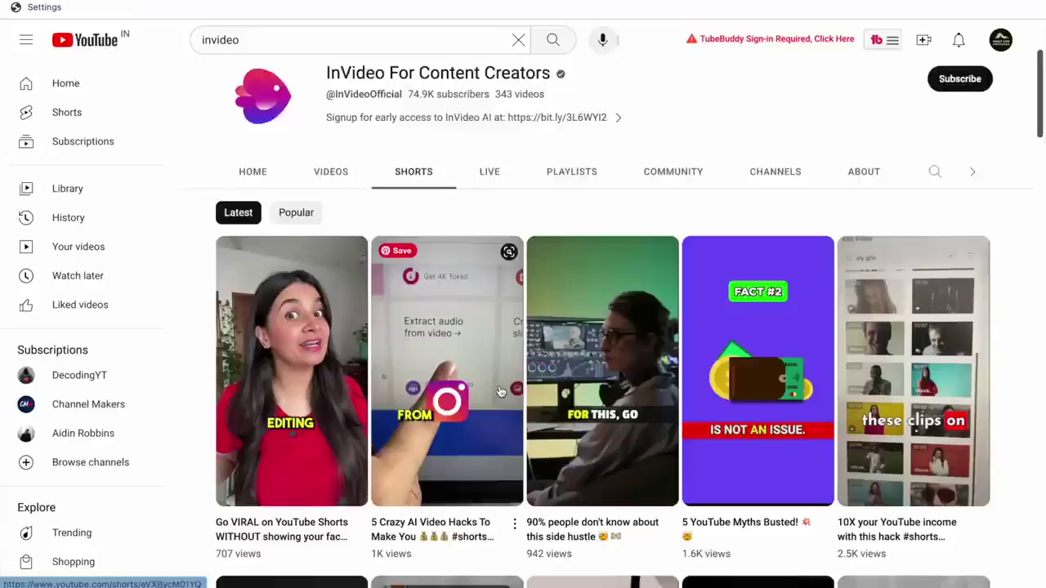
{"action": "scroll", "coordinate": [500, 391], "scroll_direction": "down", "scroll_amount": 2}
{"action": "scroll", "coordinate": [500, 391], "scroll_direction": "down", "scroll_amount": 1}
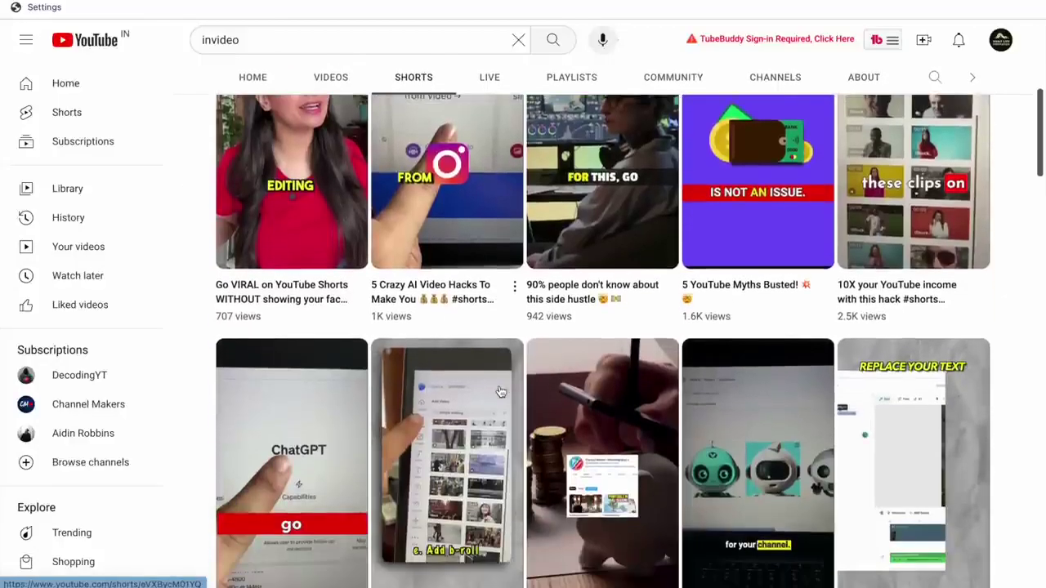
{"action": "scroll", "coordinate": [500, 391], "scroll_direction": "down", "scroll_amount": 1}
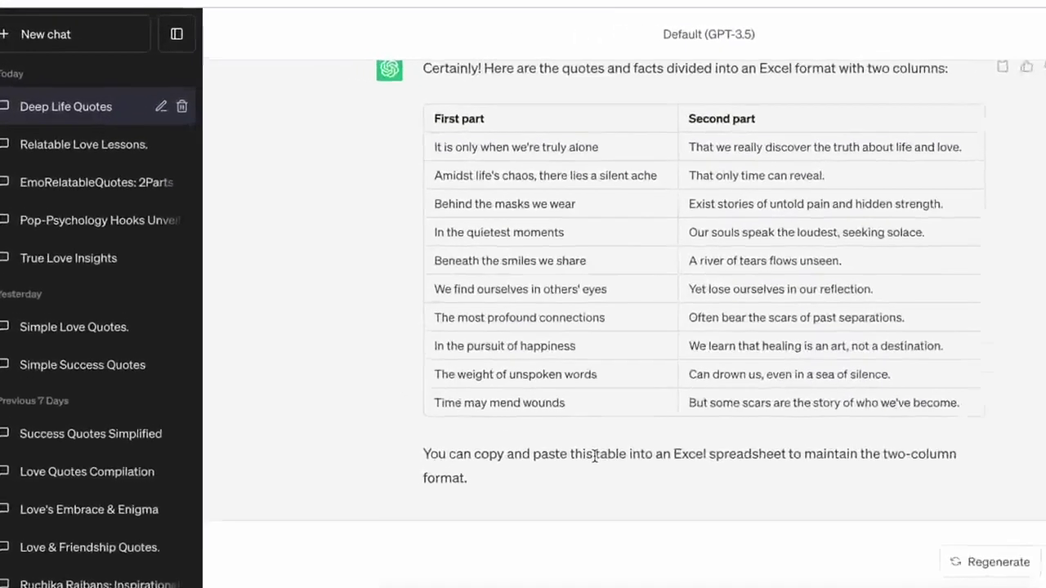
In the True Love Insights chat, request 3-4 word clickbait headlines for each fact, with an example.
{"action": "scroll", "coordinate": [594, 455], "scroll_direction": "up", "scroll_amount": 1}
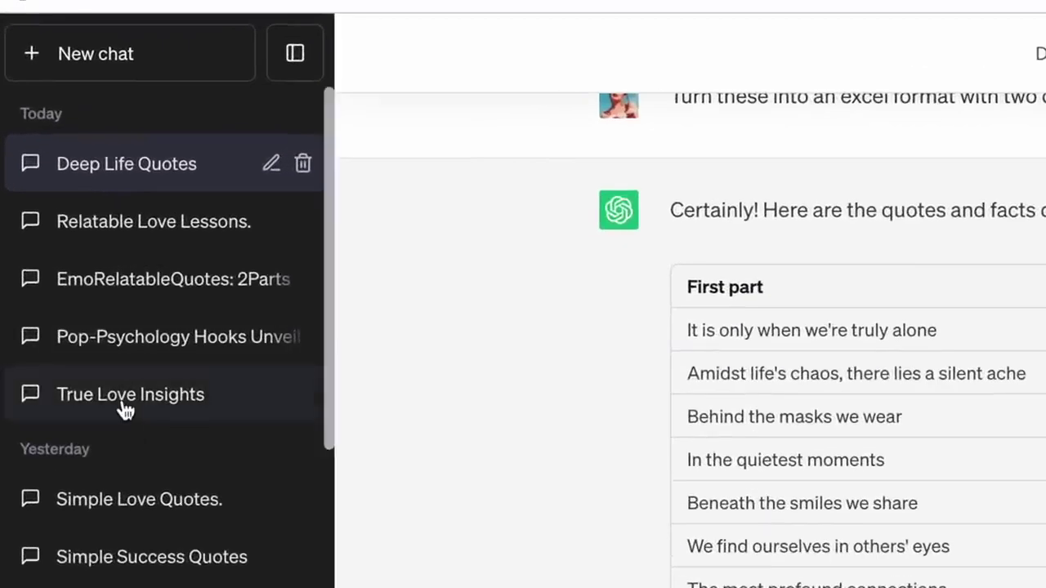
{"action": "left_click", "coordinate": [123, 400]}
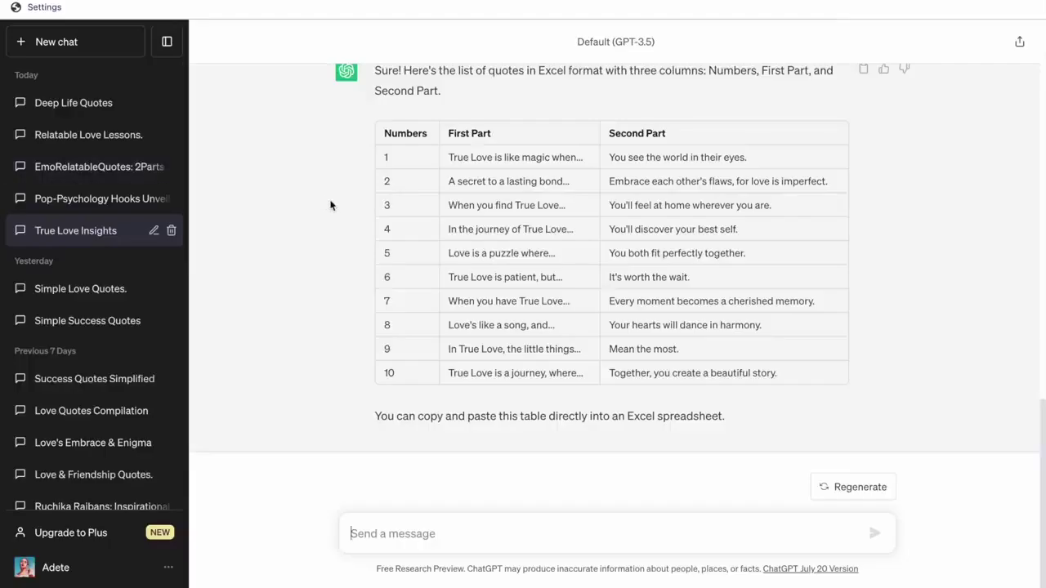
{"action": "left_click", "coordinate": [511, 531]}
{"action": "type", "text": "Give me headlines for each fact. Keep them 3-4 words long and make them clickbaity."}
{"action": "key", "text": "shift+Return"}
{"action": "type", "text": "Take this as an example: 90% people don't know th"}
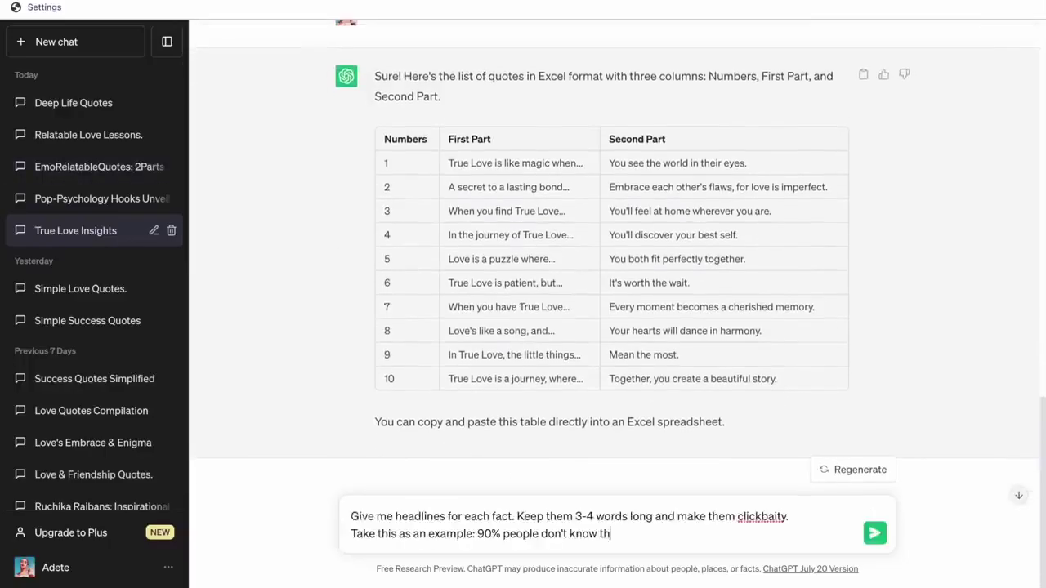
{"action": "type", "text": "these"}
{"action": "left_click_drag", "start_coordinate": [483, 533], "coordinate": [362, 533]}
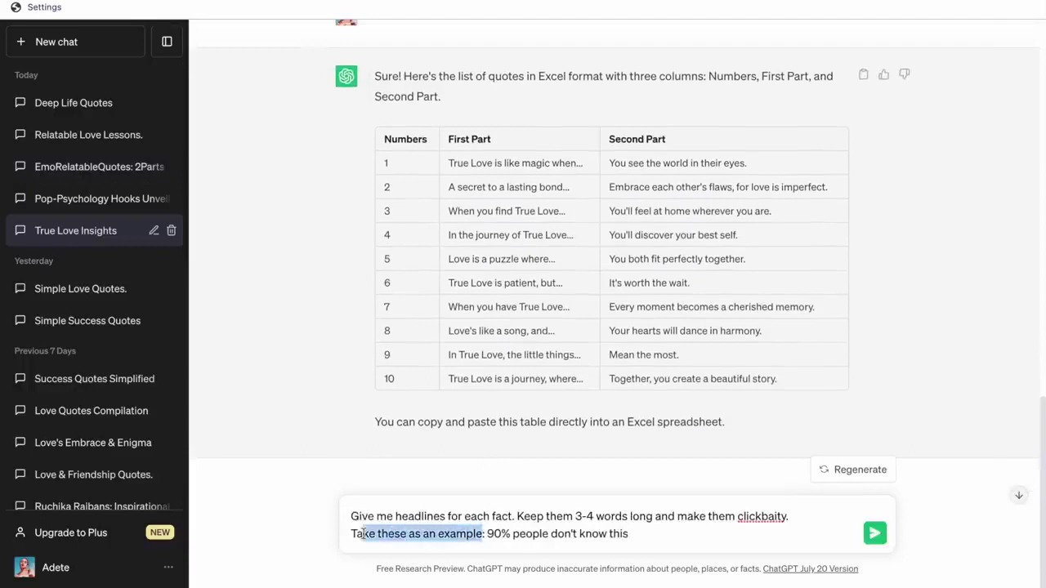
{"action": "type", "text": "Here are a few examples:"}
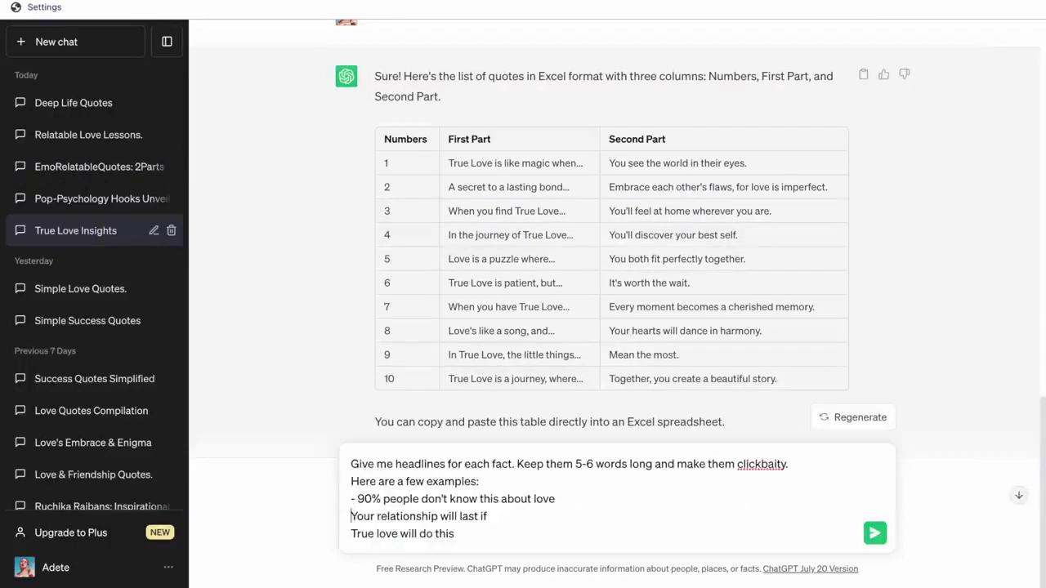
{"action": "type", "text": "-"}
{"action": "left_click", "coordinate": [351, 533]}
{"action": "type", "text": "-"}
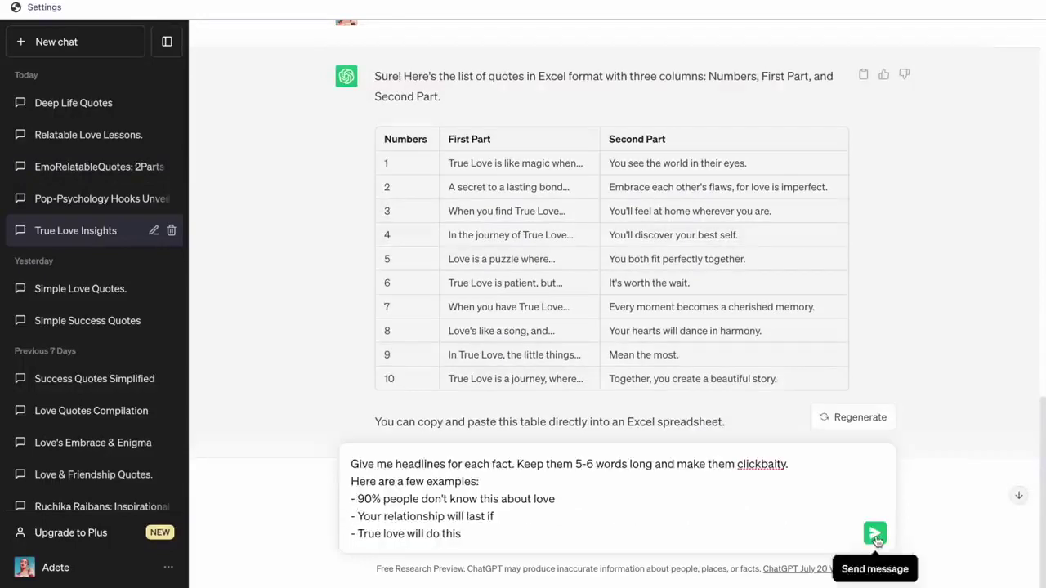
{"action": "left_click", "coordinate": [875, 535]}
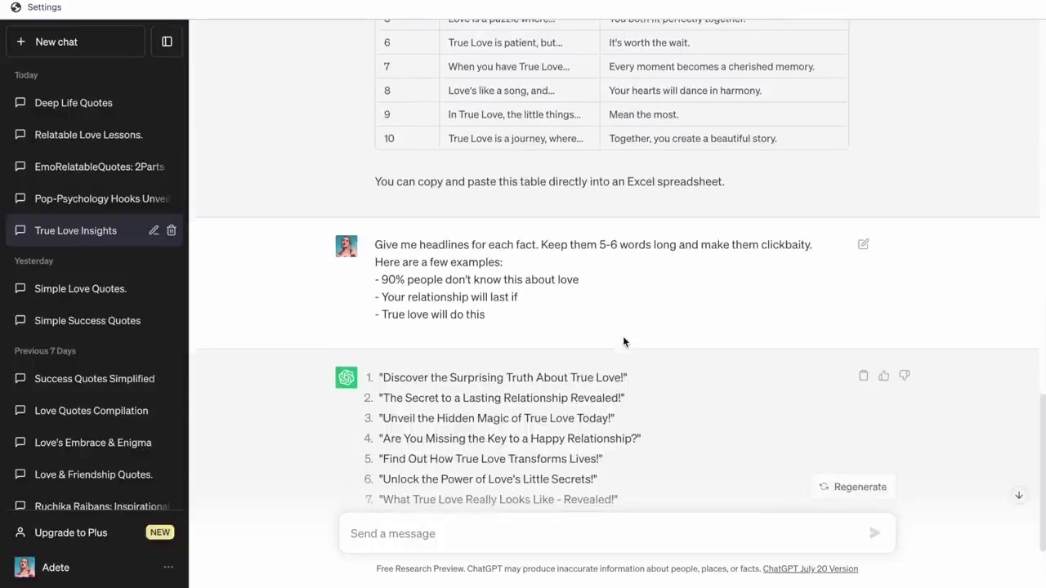
Ask ChatGPT to "Make these shorter".
{"action": "scroll", "coordinate": [623, 341], "scroll_direction": "down", "scroll_amount": 3}
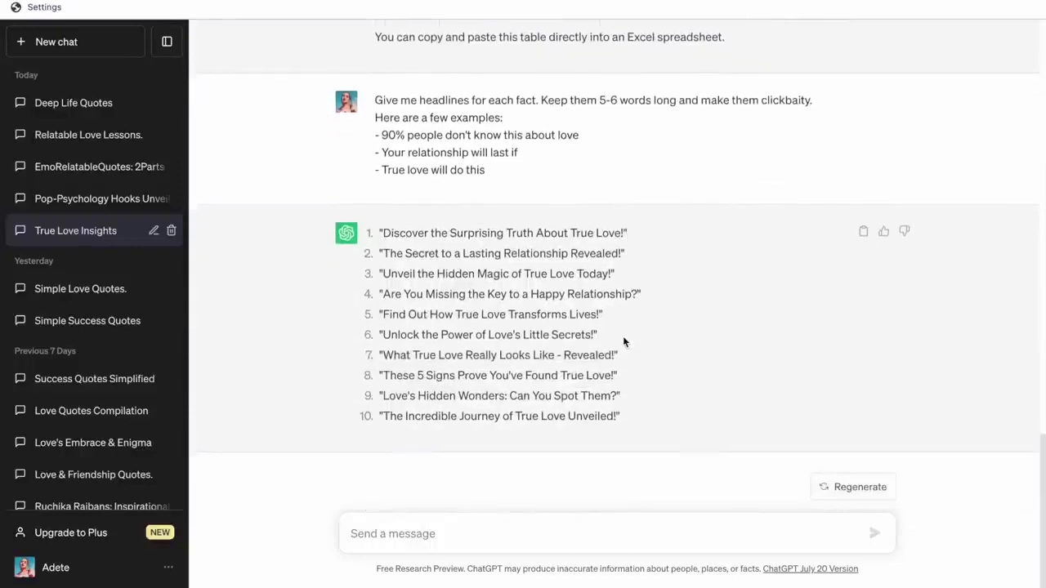
{"action": "type", "text": "Make these shorter"}
{"action": "key", "text": "Return"}
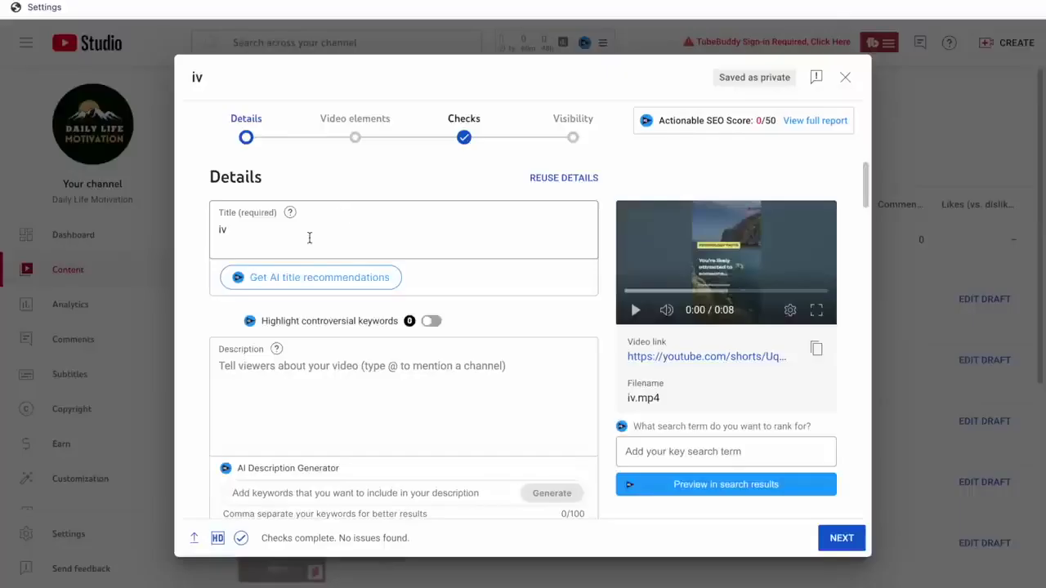
Title the Short 'Boost Your Self-Worth Instantly!' and schedule it for 11:00 AM.
{"action": "key", "text": "ctrl+a"}
{"action": "key", "text": "BackSpace"}
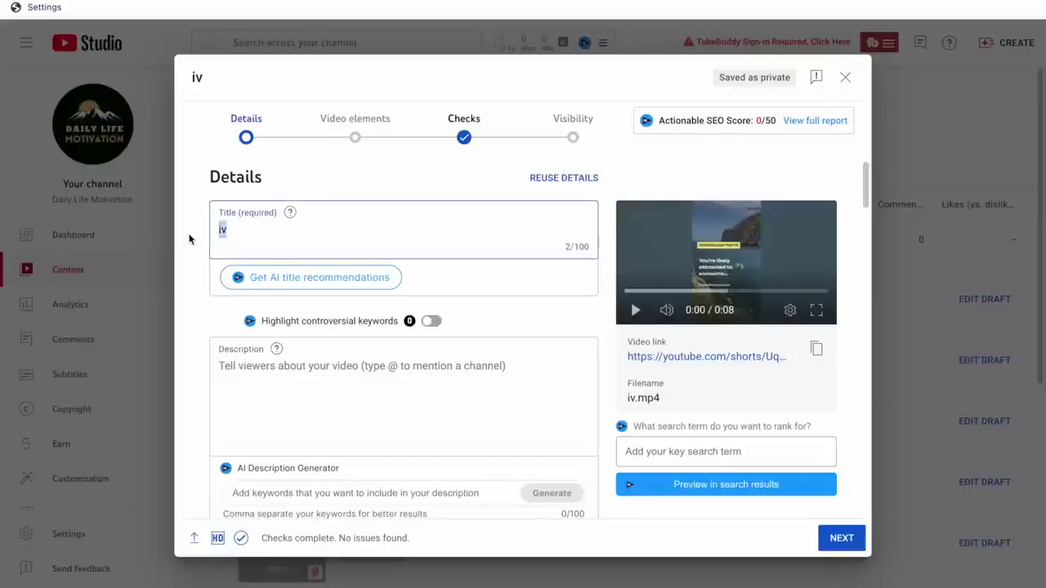
{"action": "type", "text": "The Hidden Truth About Attraction"}
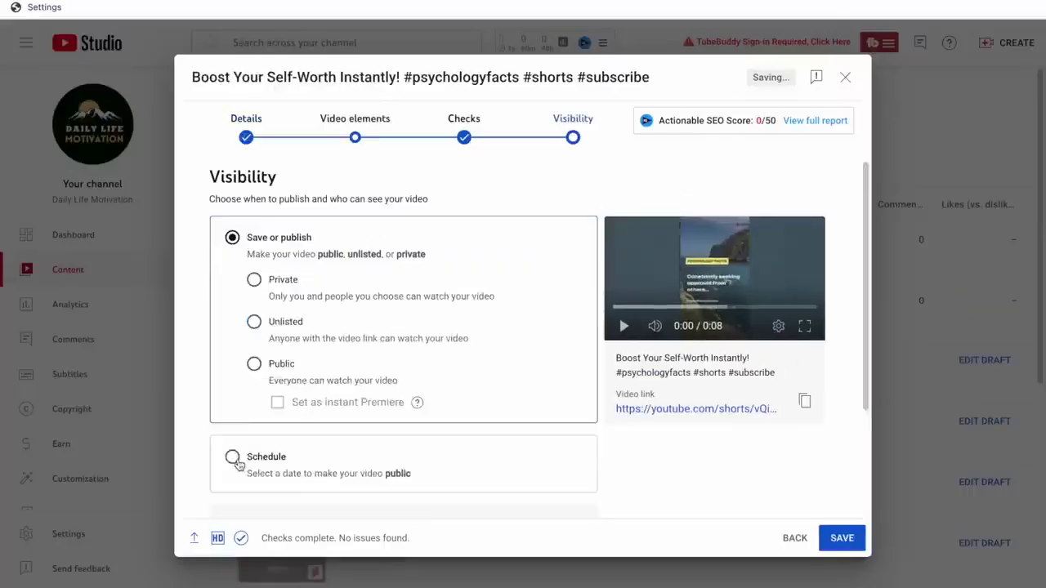
{"action": "left_click", "coordinate": [234, 458]}
{"action": "left_click", "coordinate": [421, 357]}
{"action": "left_click", "coordinate": [416, 247]}
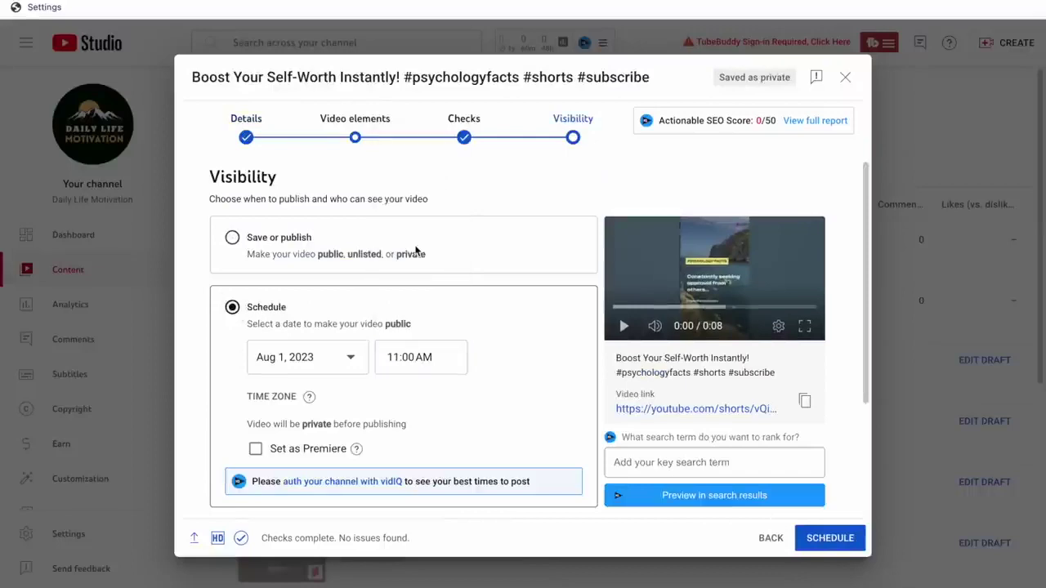
{"action": "left_click", "coordinate": [841, 536]}
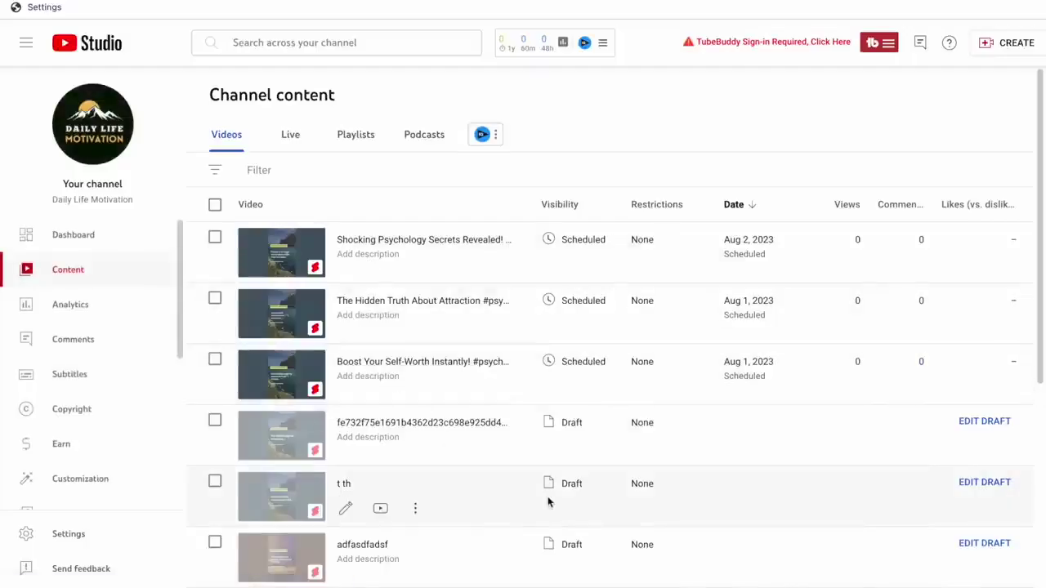
Scroll through the Content list to review the scheduled quote Shorts.
{"action": "scroll", "coordinate": [728, 495], "scroll_direction": "down", "scroll_amount": 3}
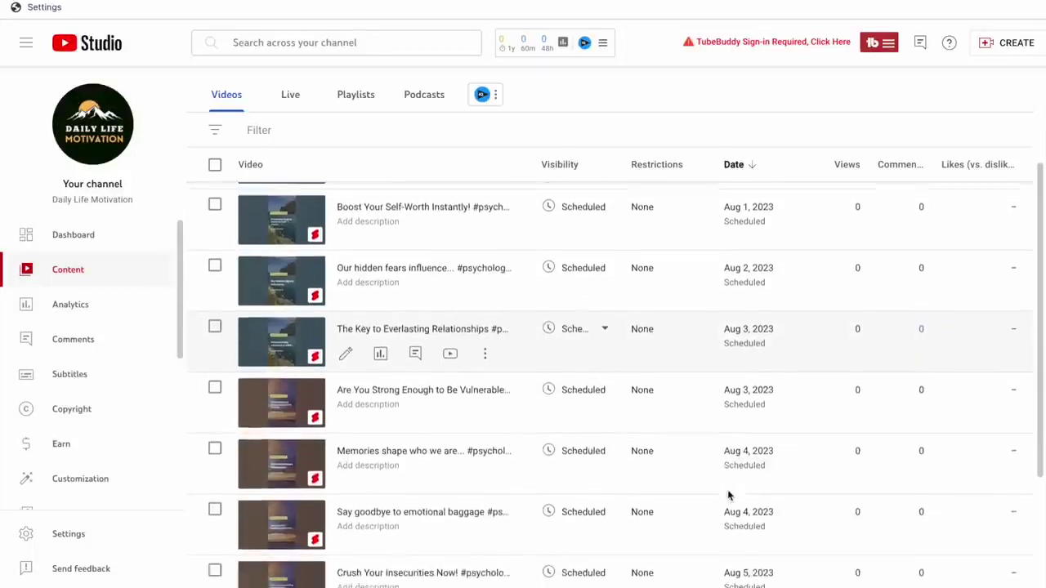
{"action": "scroll", "coordinate": [728, 495], "scroll_direction": "down", "scroll_amount": 1}
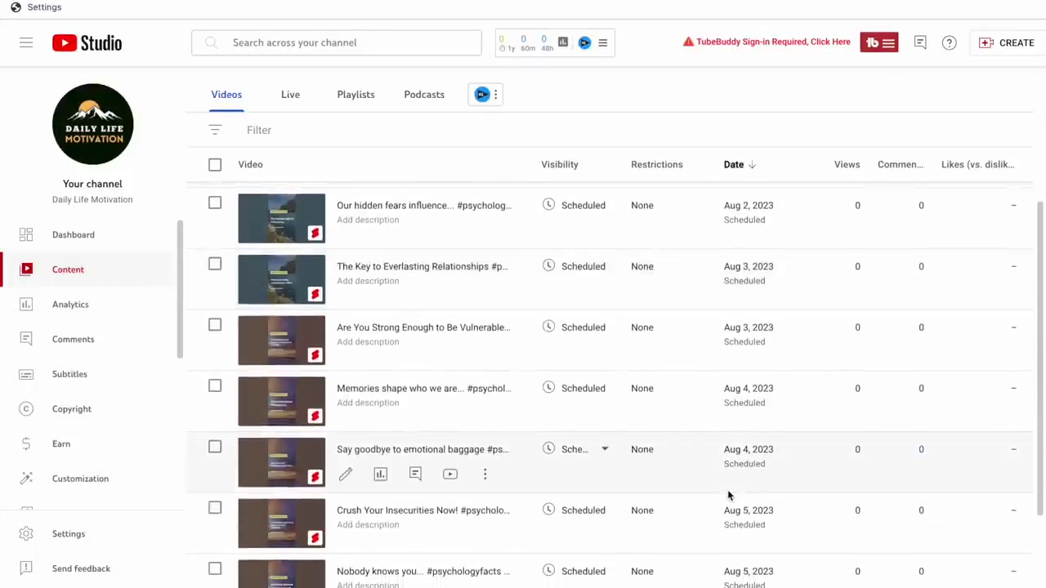
{"action": "scroll", "coordinate": [729, 495], "scroll_direction": "down", "scroll_amount": 1}
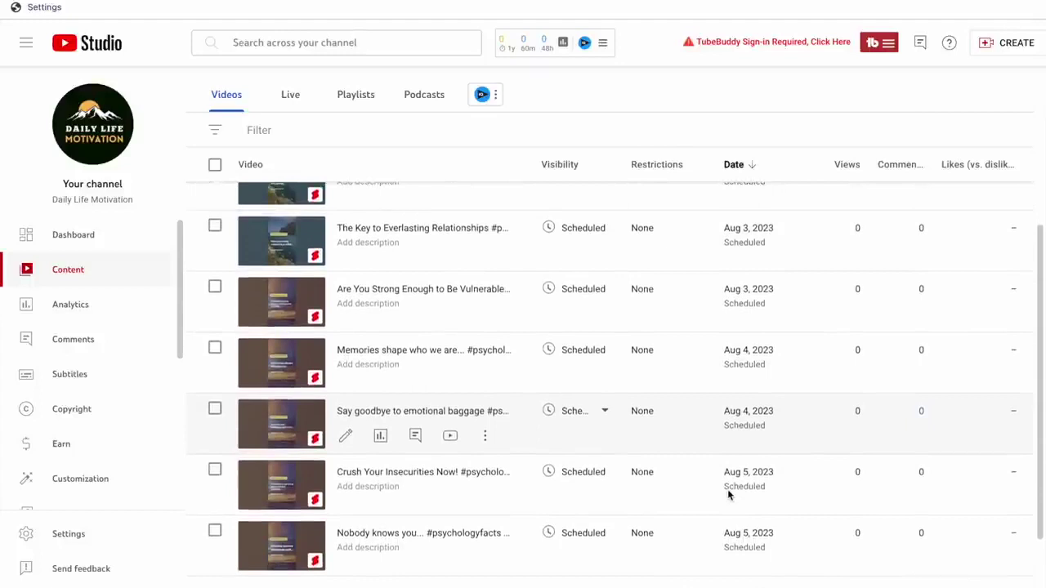
{"action": "scroll", "coordinate": [728, 494], "scroll_direction": "up", "scroll_amount": 3}
{"action": "scroll", "coordinate": [728, 495], "scroll_direction": "up", "scroll_amount": 2}
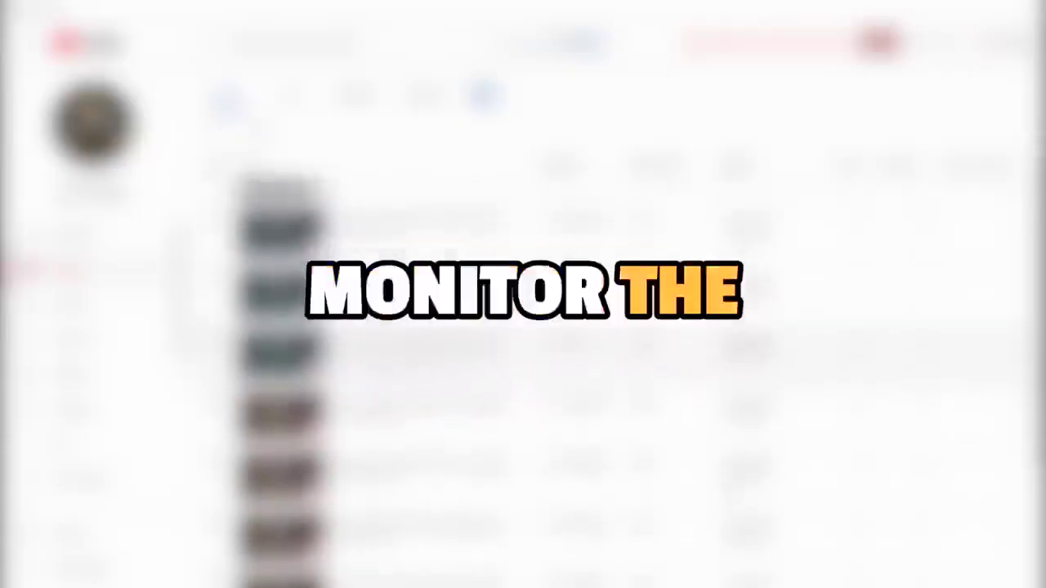